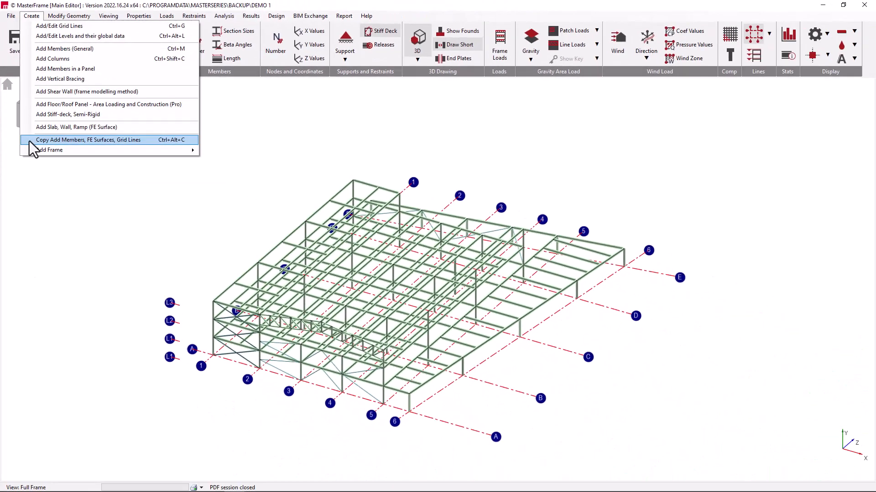
# - Open the tool for copying frame entities, select the top-level end beam near grid line 1, and preview one copy shifted 5 m in Z
pyautogui.click(58, 282)
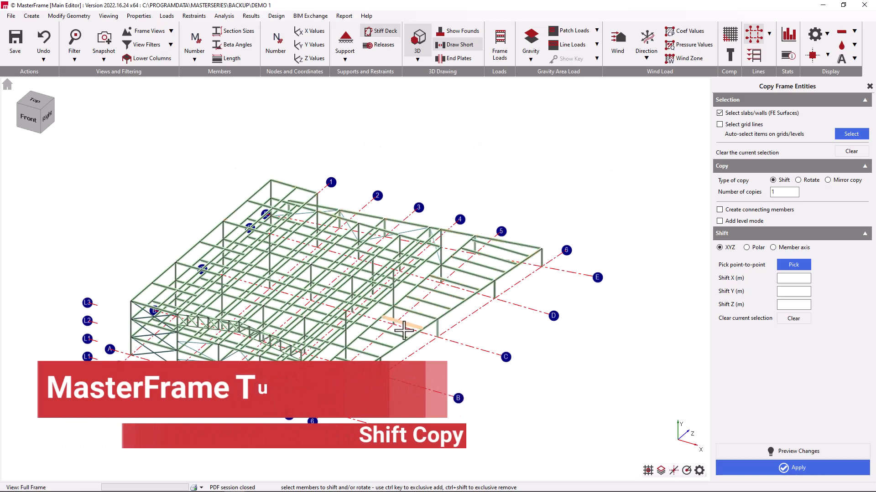
pyautogui.click(280, 182)
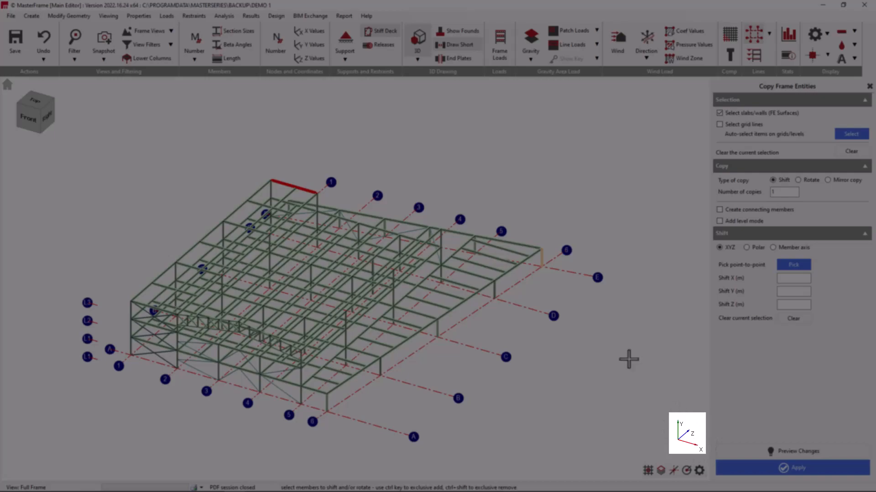
pyautogui.scroll(5, 278, 160)
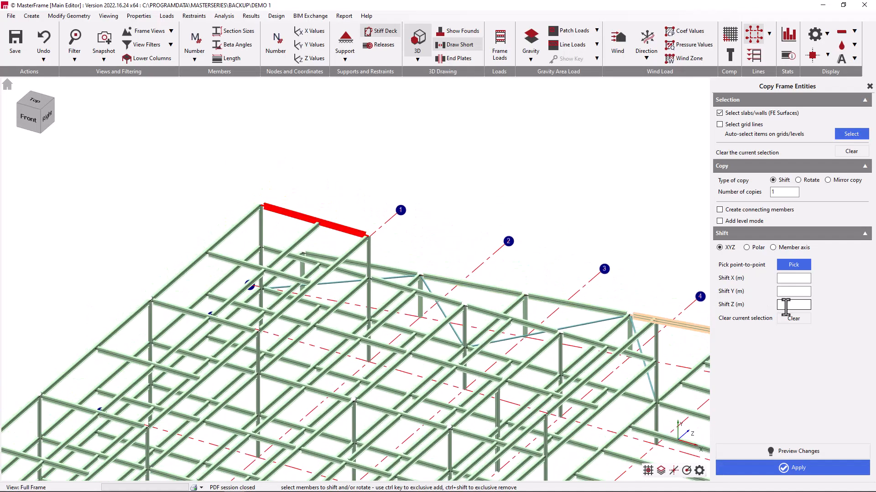
pyautogui.write('5')
pyautogui.click(794, 453)
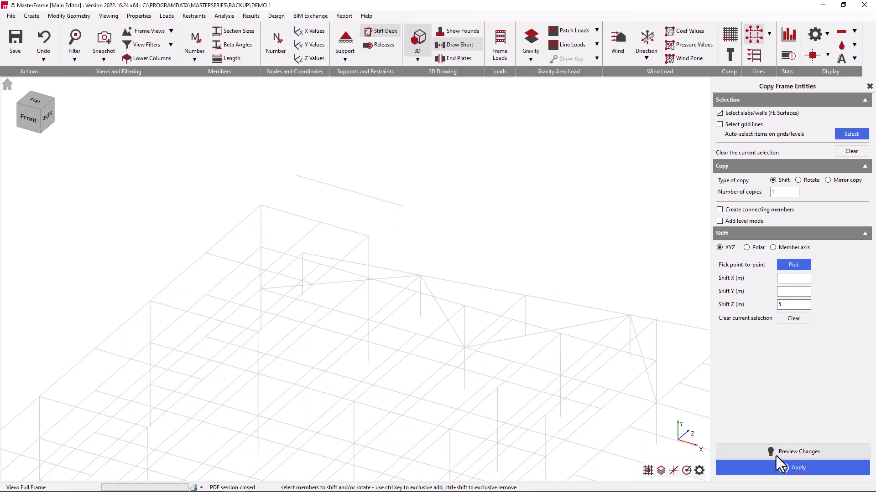
# - Create two copies of the selected beam at the 5 m Z shift with connecting members, and undo the copy
pyautogui.click(776, 210)
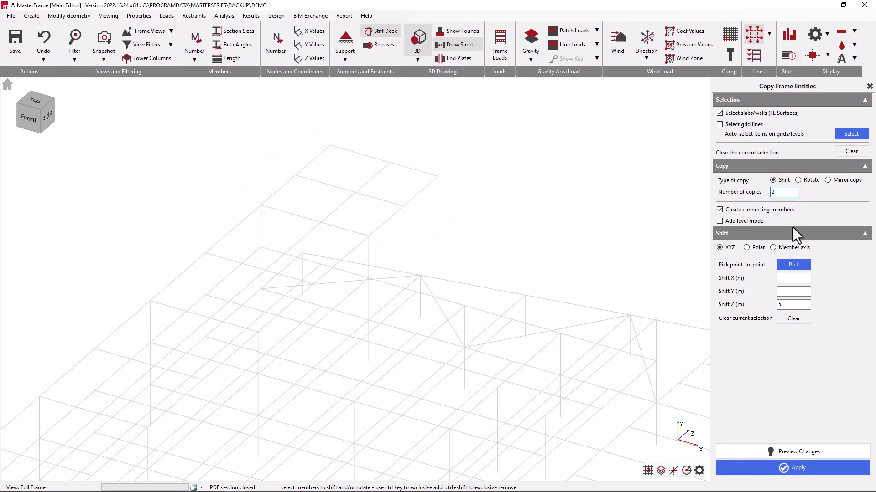
pyautogui.click(817, 450)
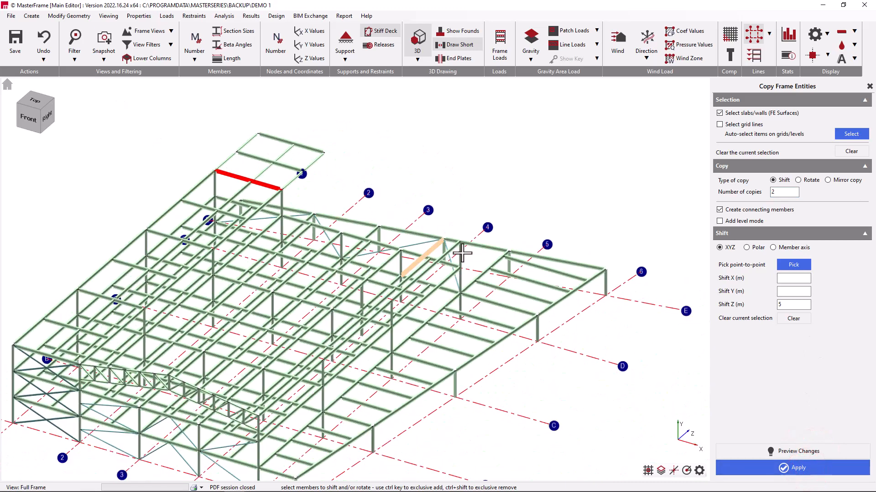
pyautogui.click(47, 43)
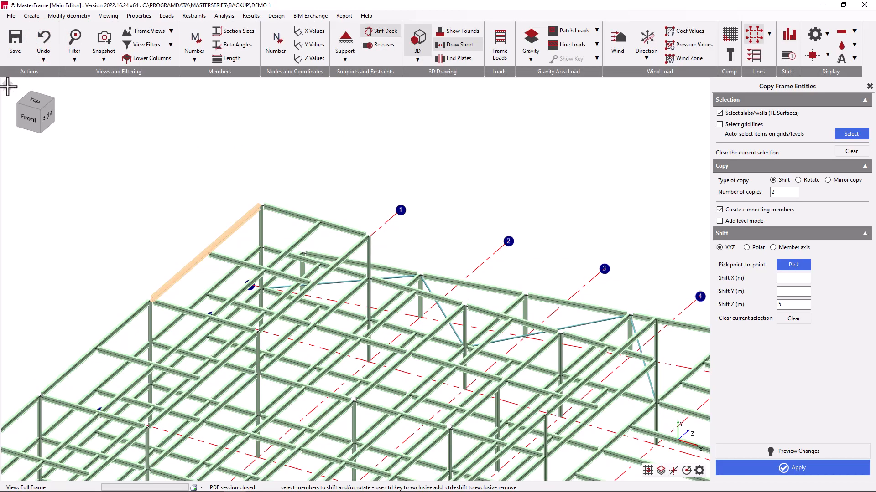
# - Select the members along grid line E with a window in a rotated plan view, and clear the selection
pyautogui.click(32, 103)
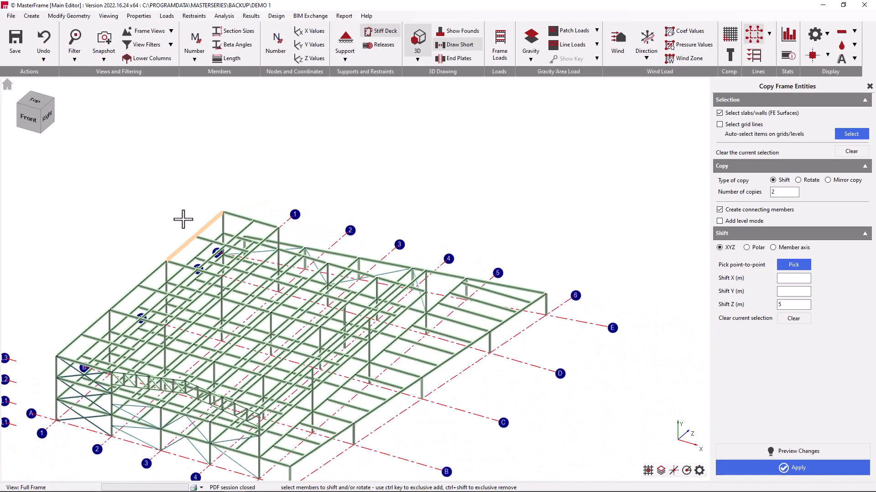
pyautogui.click(35, 100)
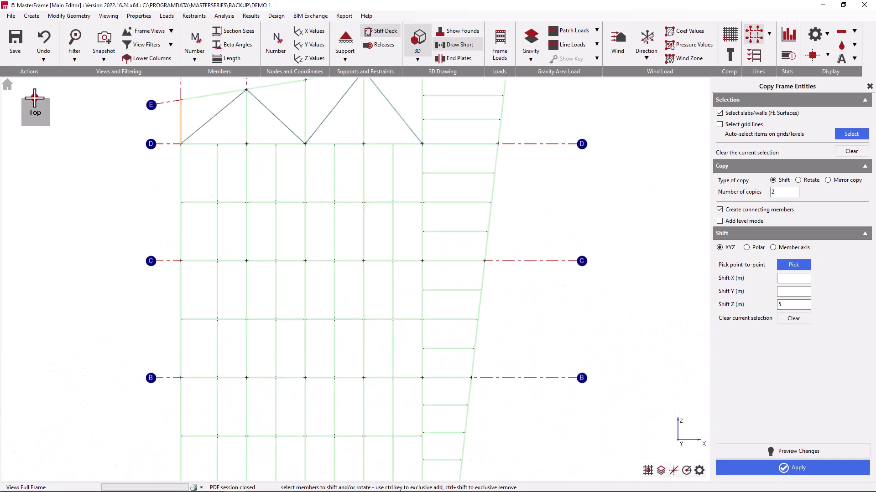
pyautogui.scroll(3, 352, 141)
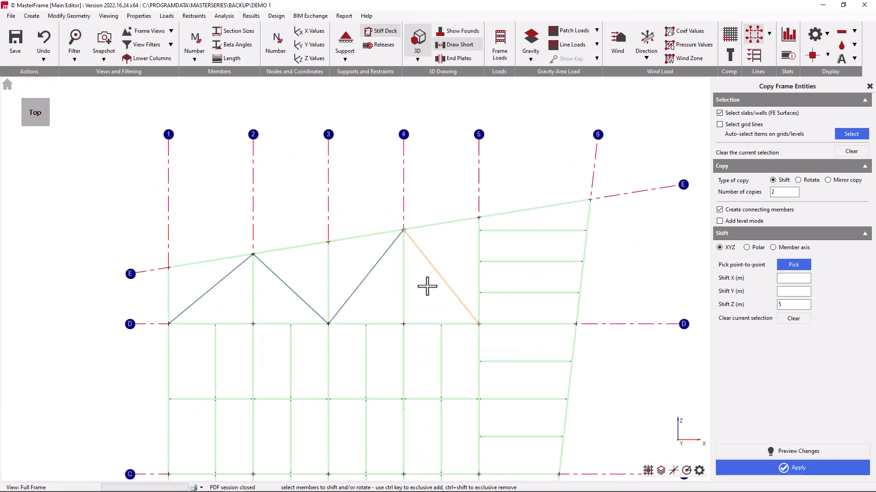
pyautogui.keyDown('shift'); pyautogui.moveTo(428, 286); pyautogui.dragTo(405, 285, button='middle'); pyautogui.keyUp('shift')
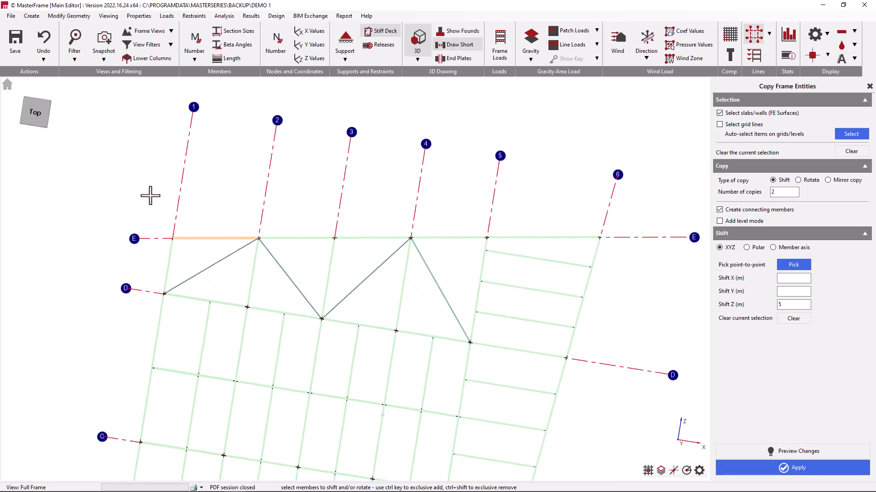
pyautogui.moveTo(150, 195); pyautogui.dragTo(639, 243)
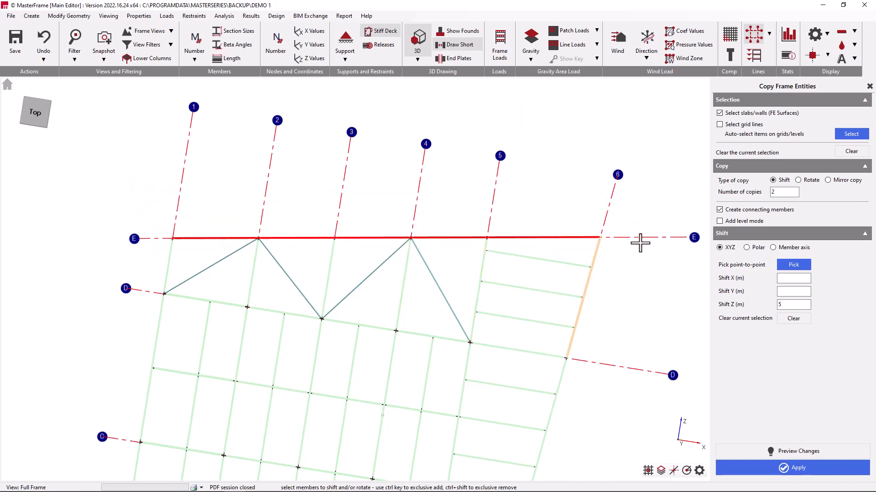
pyautogui.click(7, 83)
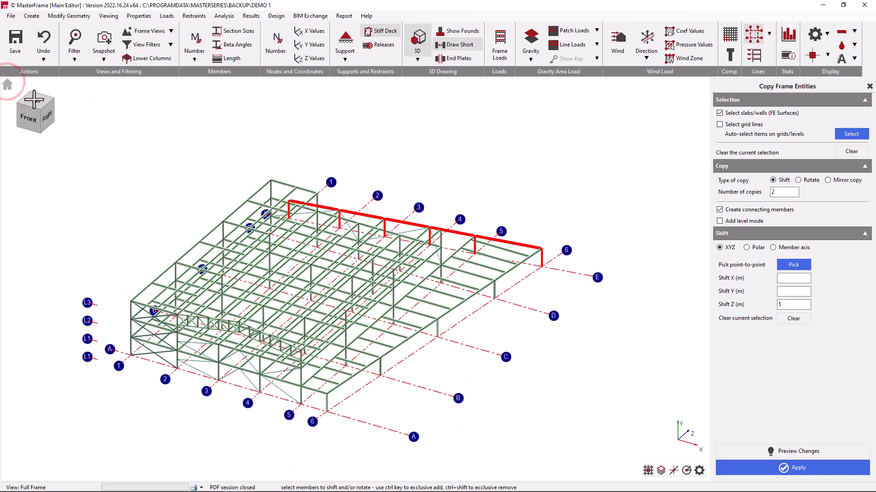
pyautogui.click(34, 100)
pyautogui.click(856, 154)
# - In plan view, window-select the members around grid line E and remove the bracing and beams lying between D and E from the selection
pyautogui.scroll(-2, 465, 347)
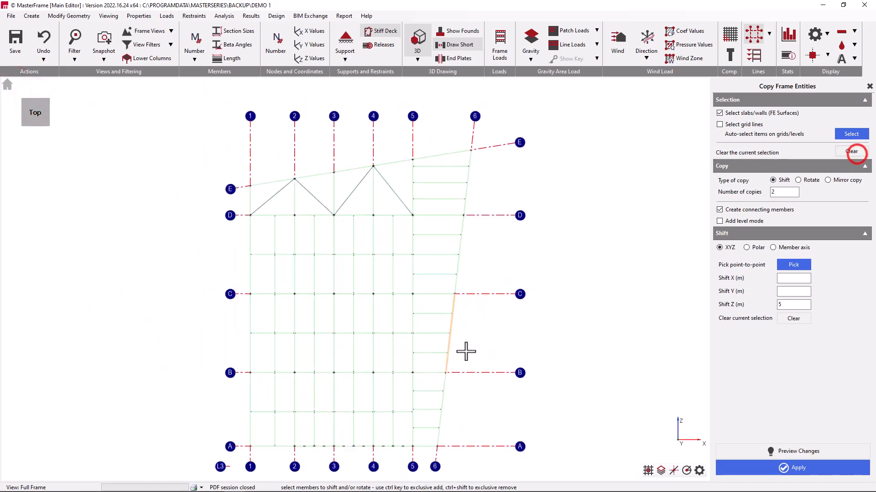
pyautogui.scroll(2, 344, 204)
pyautogui.scroll(2, 367, 206)
pyautogui.moveTo(176, 138); pyautogui.dragTo(627, 233)
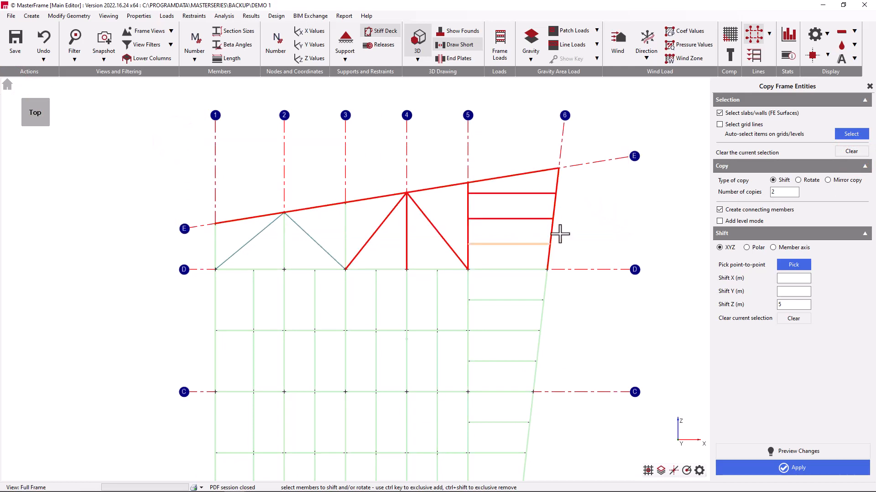
pyautogui.keyDown('ctrl'); pyautogui.keyDown('shift'); pyautogui.moveTo(573, 193); pyautogui.dragTo(431, 290); pyautogui.keyUp('shift'); pyautogui.keyUp('ctrl')
pyautogui.keyDown('ctrl'); pyautogui.keyDown('shift'); pyautogui.moveTo(446, 202); pyautogui.dragTo(361, 262); pyautogui.keyUp('shift'); pyautogui.keyUp('ctrl')
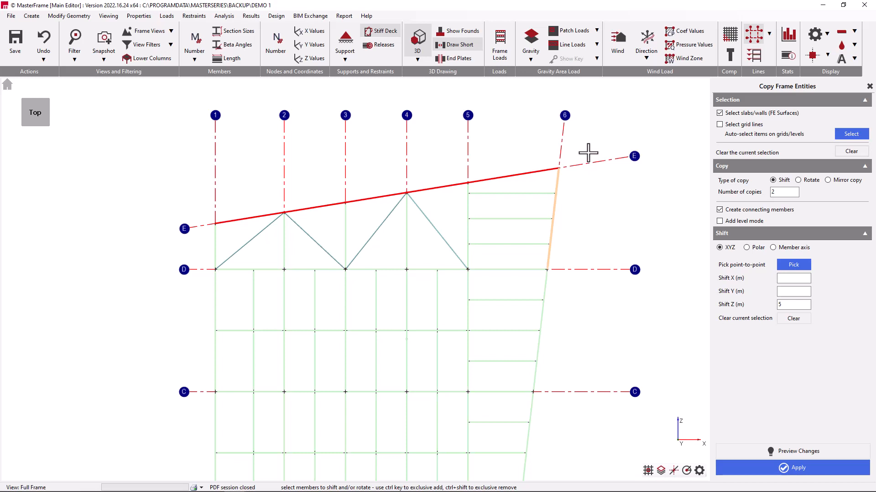
# - Adjust the selection with exclusive windows around the corner of grid lines E and 6, and clear the whole selection
pyautogui.keyDown('ctrl'); pyautogui.moveTo(587, 153); pyautogui.dragTo(481, 254); pyautogui.keyUp('ctrl')
pyautogui.moveTo(585, 151); pyautogui.dragTo(377, 244)
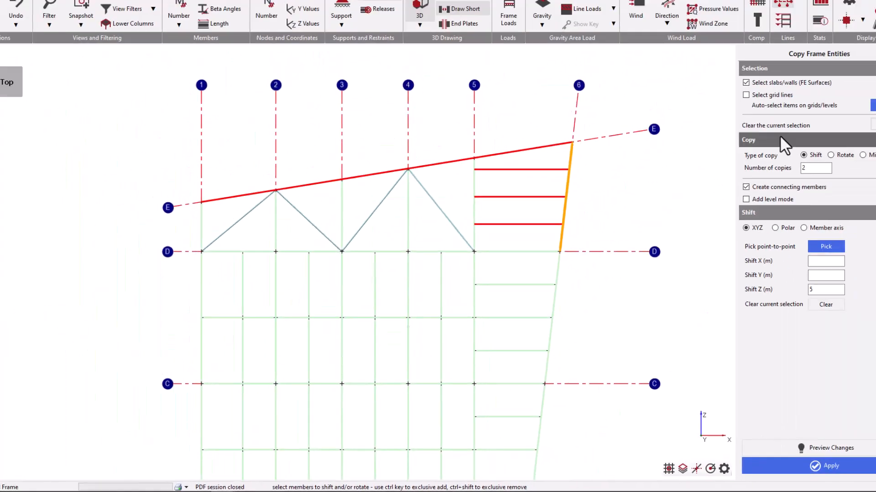
pyautogui.click(851, 151)
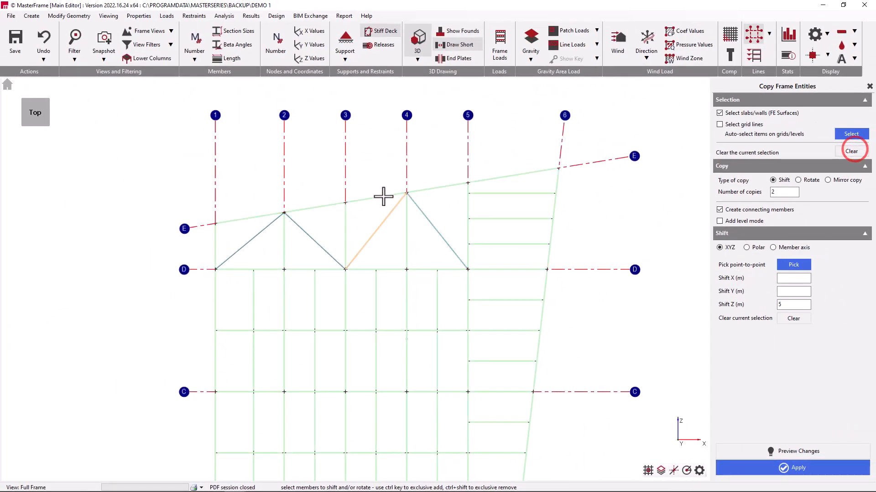
# - Show the Grid Line E - E frame view, window-select its members, return to the full frame and clear the selection
pyautogui.click(157, 31)
pyautogui.click(174, 92)
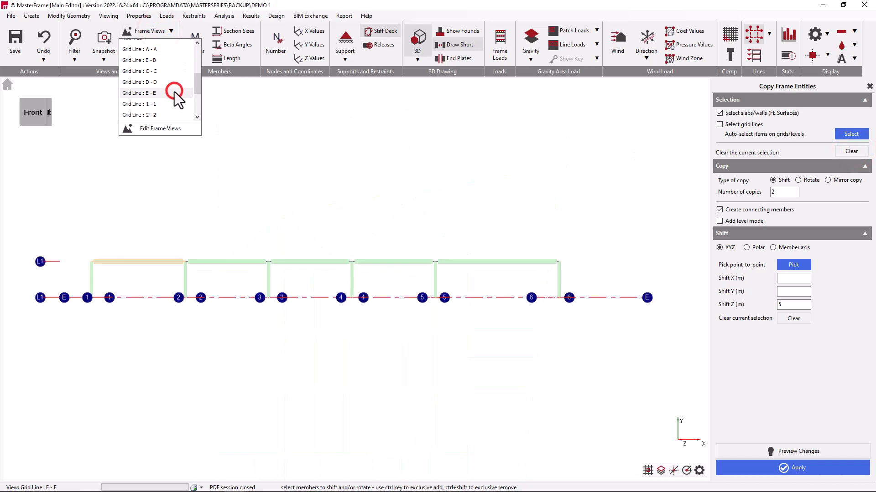
pyautogui.moveTo(68, 223); pyautogui.dragTo(582, 332)
pyautogui.click(8, 85)
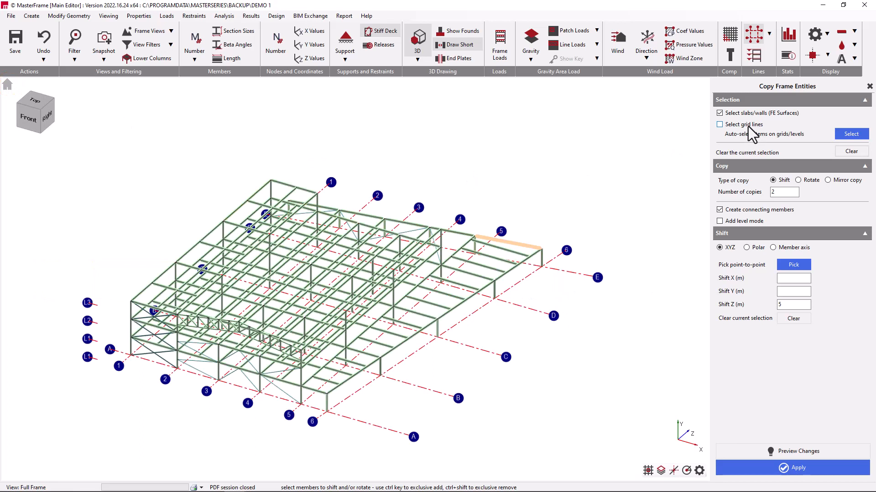
pyautogui.click(843, 157)
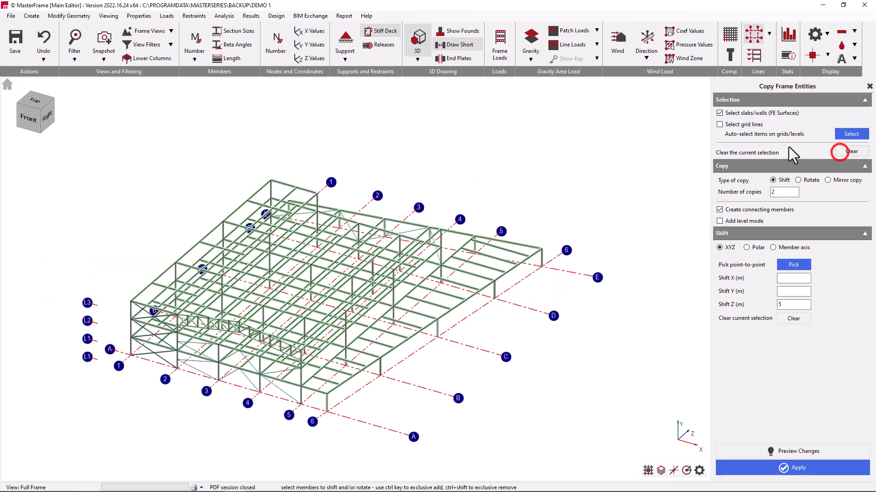
# - With grid line selection enabled, select grid line E and auto-select all items lying on it
pyautogui.click(576, 272)
pyautogui.click(851, 134)
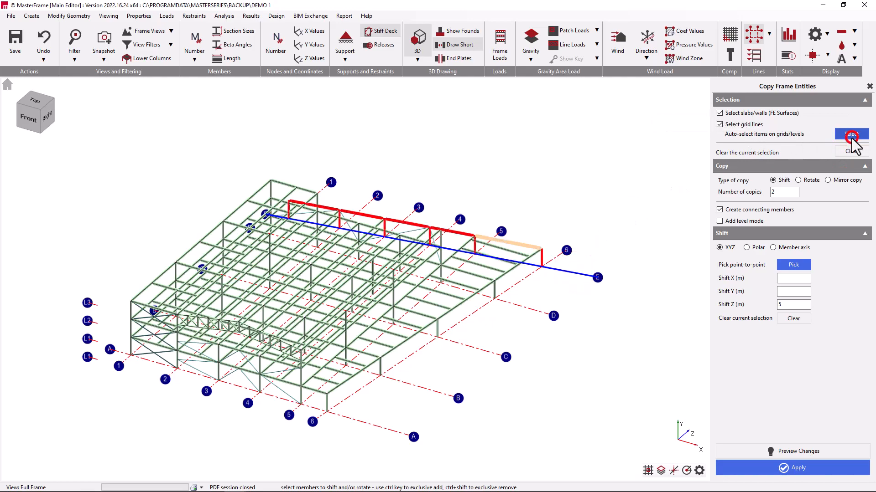
pyautogui.scroll(3, 523, 272)
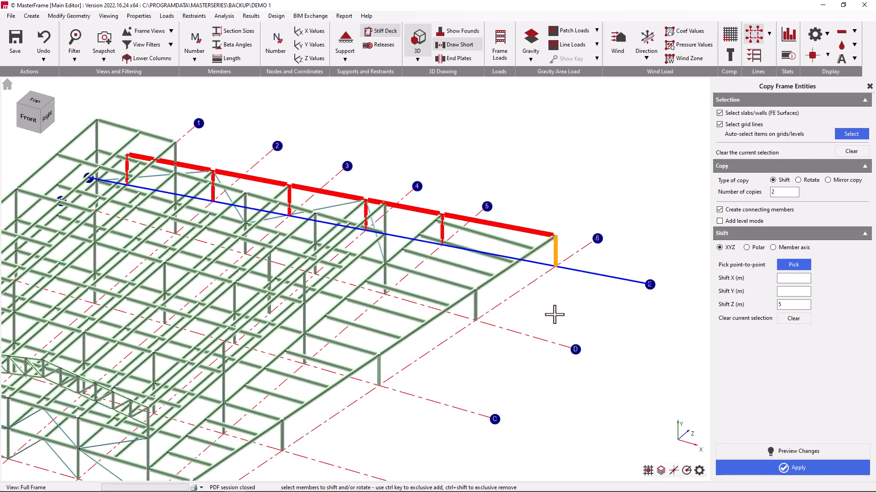
pyautogui.moveTo(526, 312); pyautogui.dragTo(469, 299, button='middle')
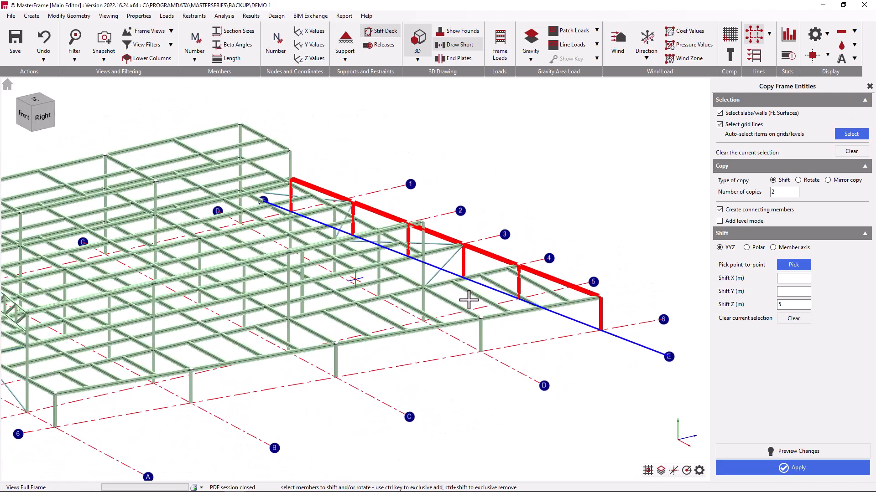
pyautogui.scroll(-2, 329, 293)
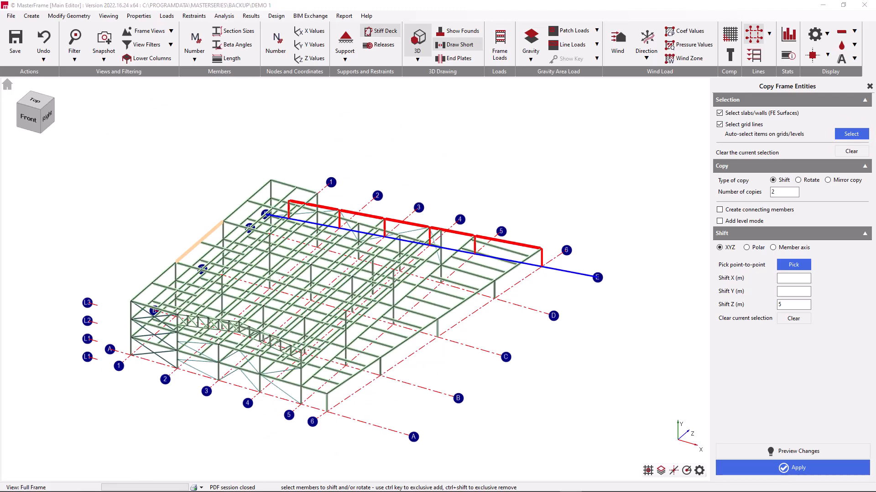
# - Set up the copy with 1 copy, a Z shift of 6 m and connecting members created
pyautogui.click(34, 99)
pyautogui.scroll(-2, 461, 357)
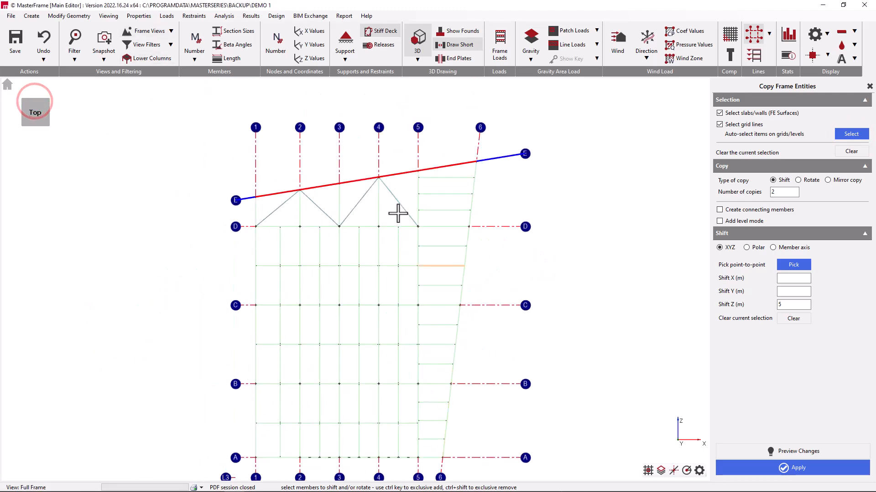
pyautogui.scroll(3, 332, 123)
pyautogui.write('1')
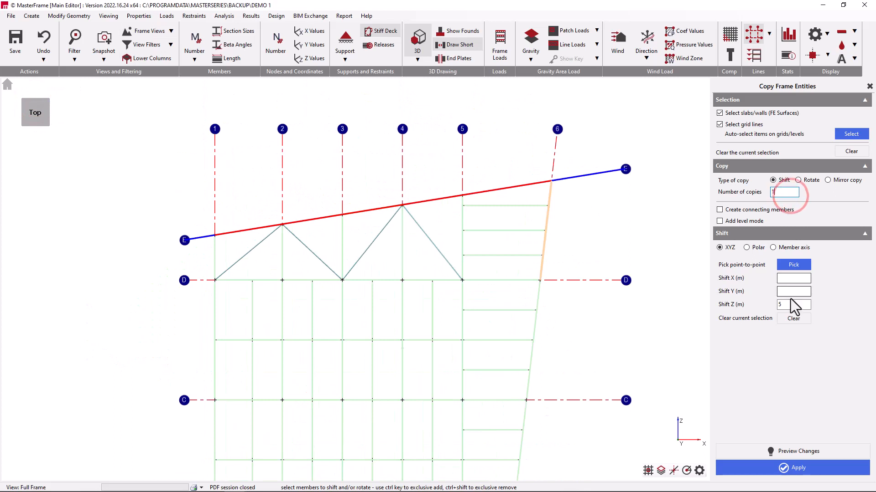
pyautogui.click(794, 304)
pyautogui.write('6')
pyautogui.click(720, 209)
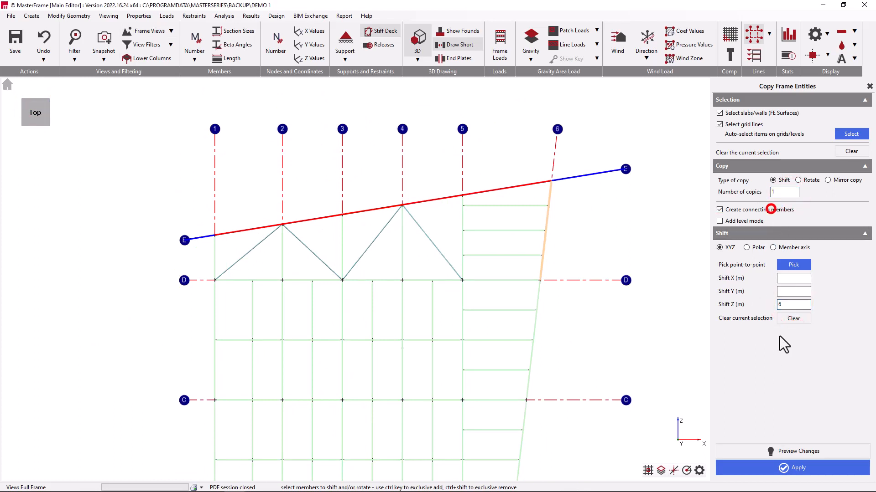
# - Apply the copy of grid line E and its members, check it in the 3D view, and undo it
pyautogui.click(780, 468)
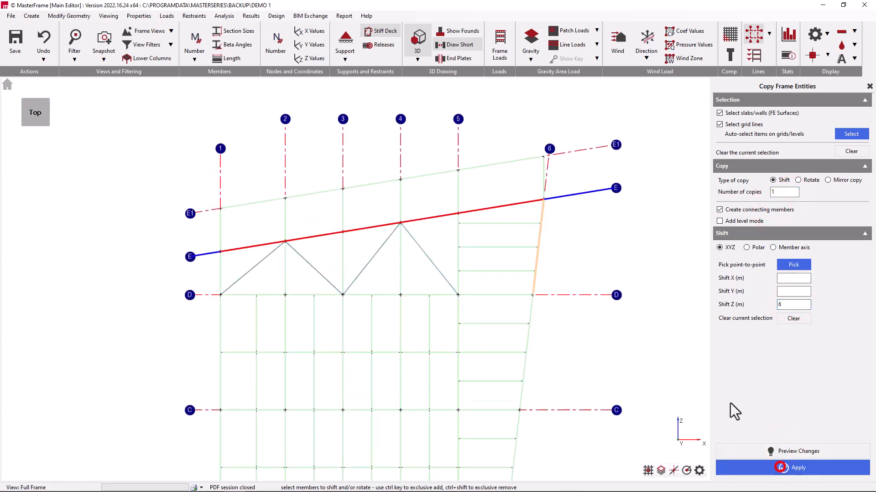
pyautogui.click(7, 85)
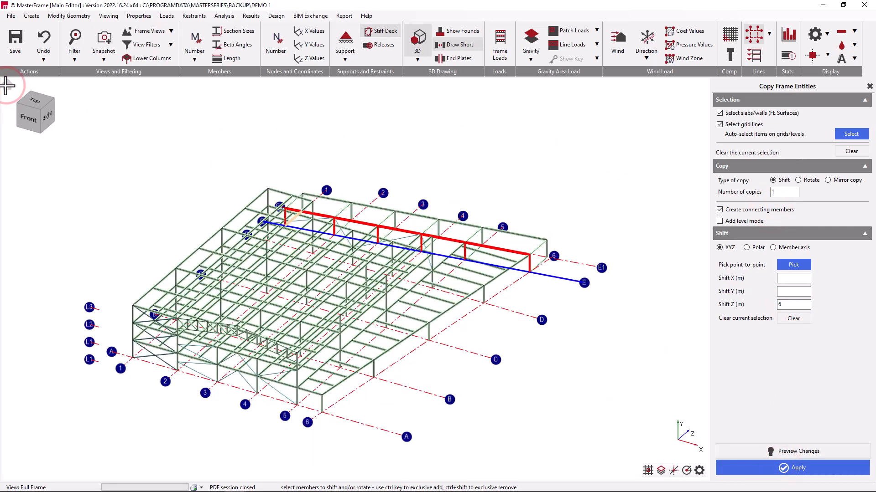
pyautogui.click(43, 46)
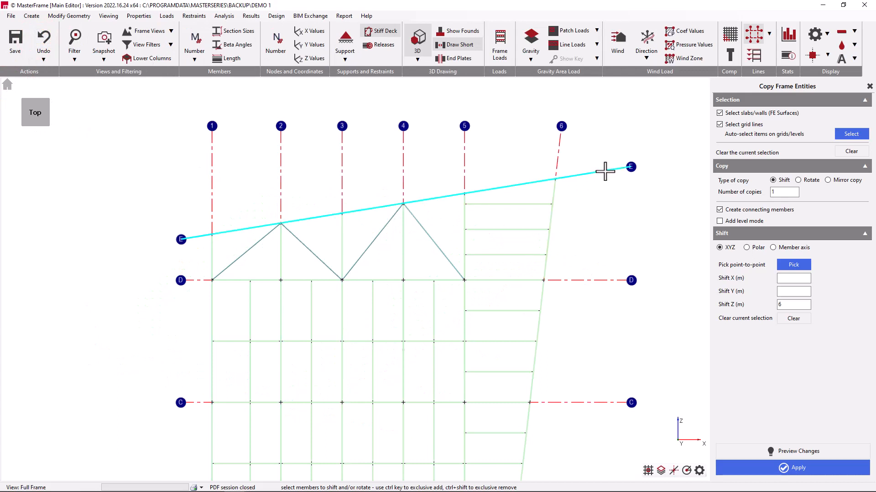
# - Select grid line E with its items and pick a point-to-point shift perpendicular to it: X -1.357 m, Y 0, Z 8.391 m
pyautogui.click(604, 170)
pyautogui.click(851, 133)
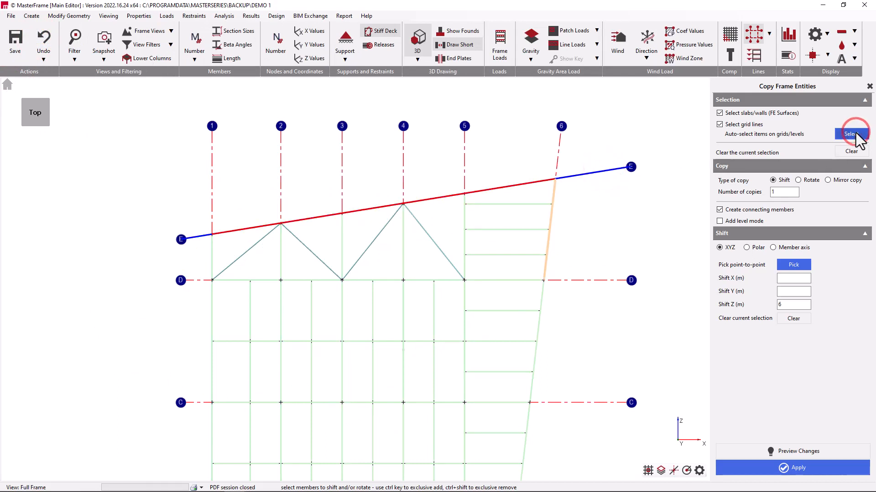
pyautogui.click(794, 265)
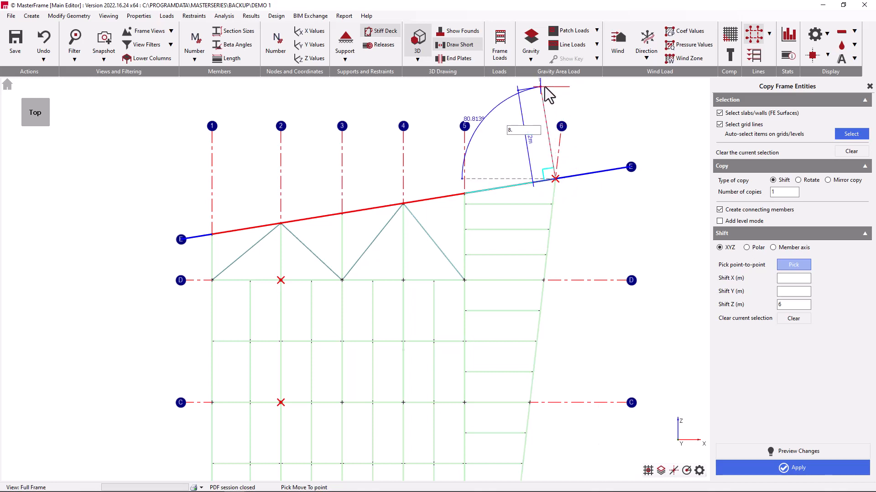
pyautogui.press('Return')
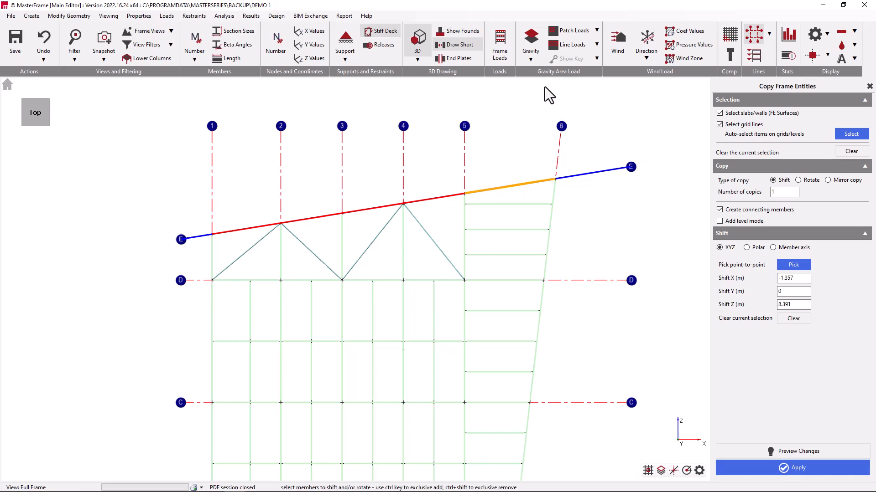
pyautogui.click(804, 276)
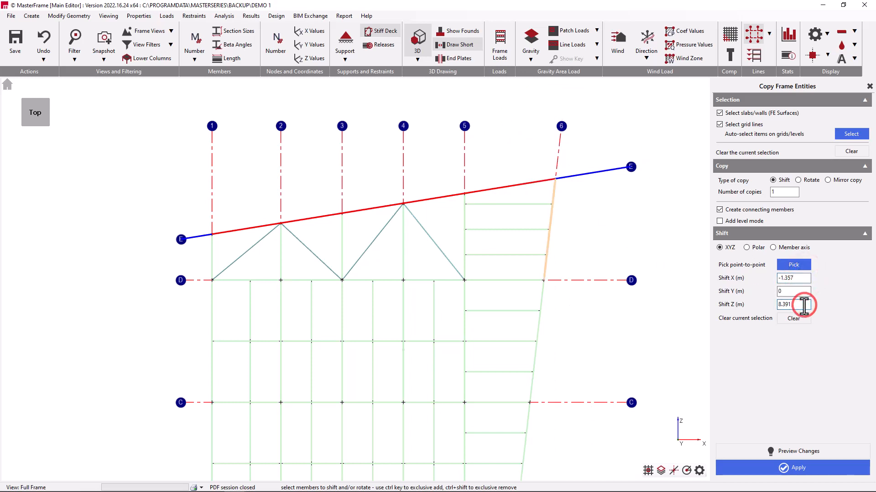
# - Preview and apply the perpendicular copy of grid line E and its members, inspect it in the 3D view, and undo it
pyautogui.click(797, 449)
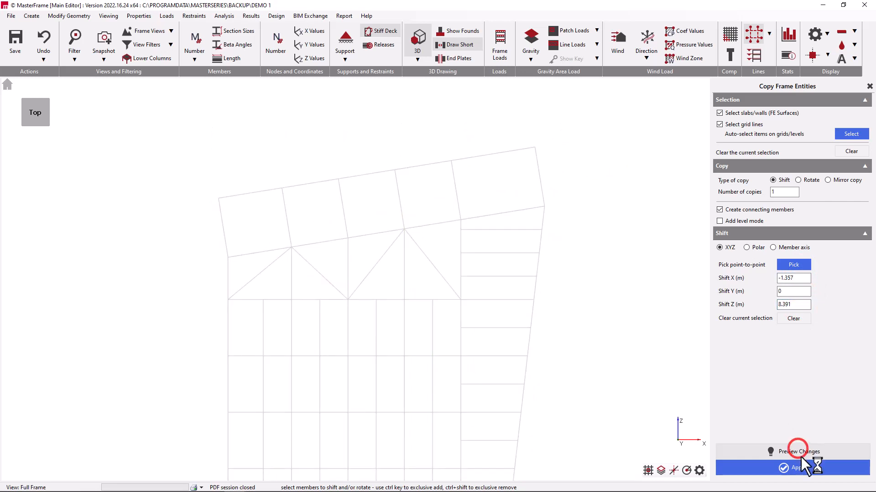
pyautogui.click(800, 470)
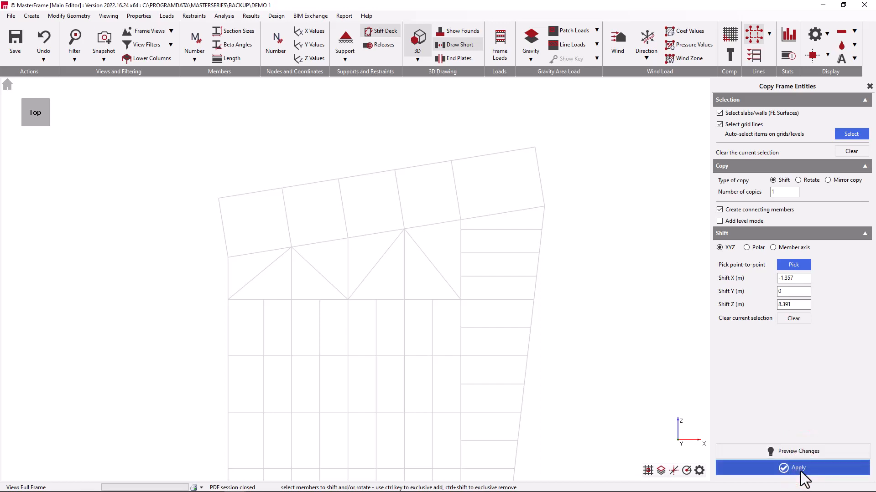
pyautogui.click(6, 84)
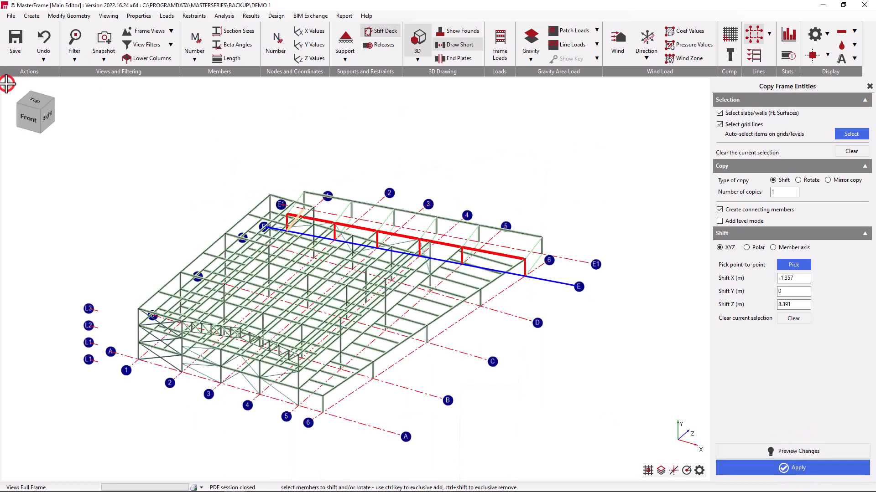
pyautogui.click(44, 43)
pyautogui.click(7, 83)
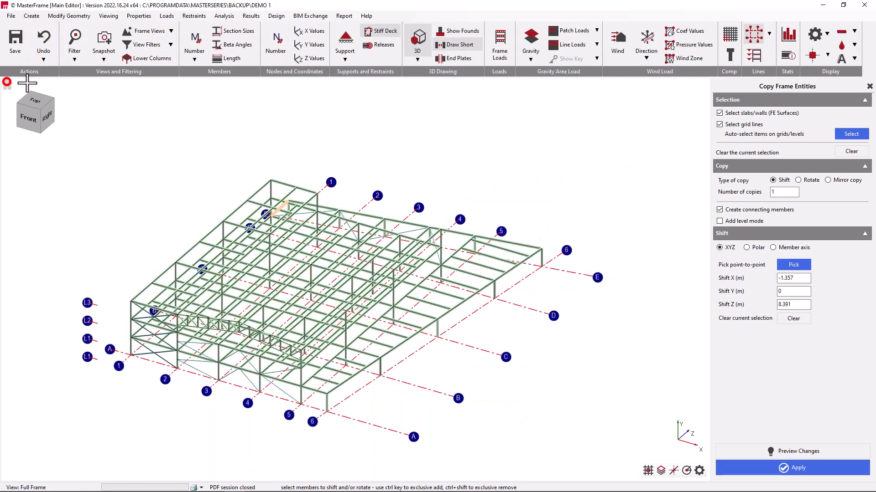
# - In the Grid Line A - A frame view, select the roof truss between grid lines 2 and 5, and return to the 3D view
pyautogui.scroll(3, 195, 355)
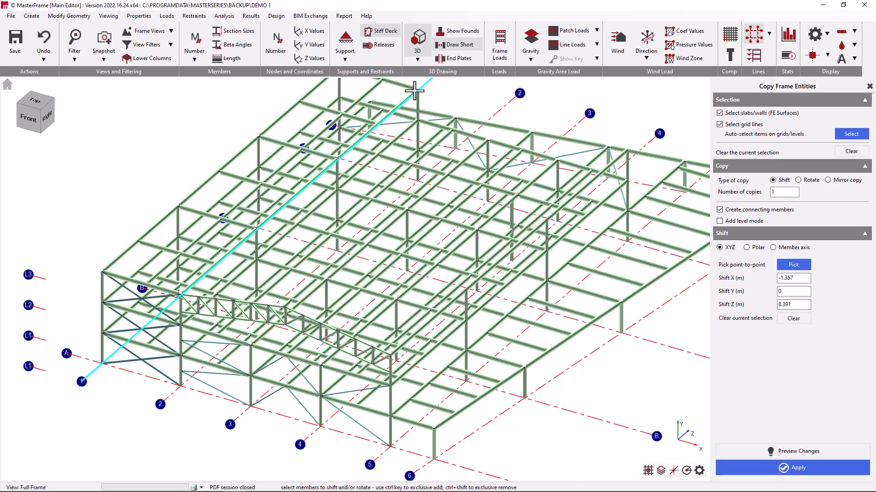
pyautogui.click(169, 31)
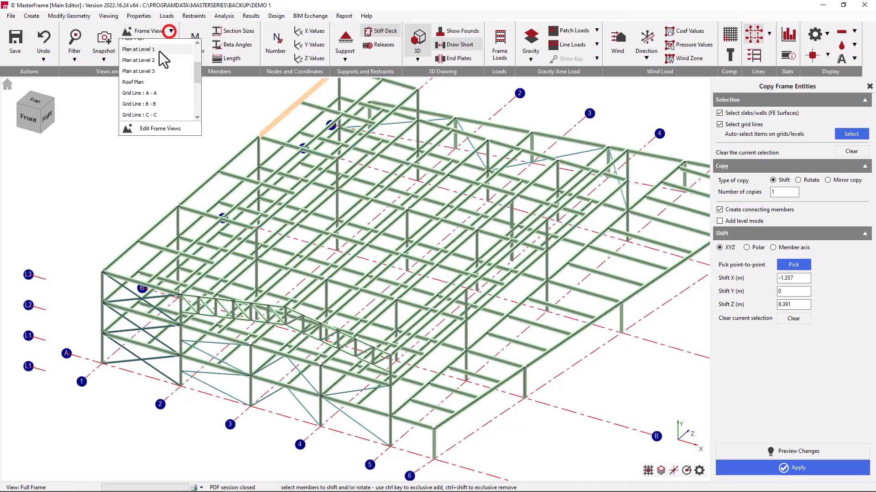
pyautogui.click(155, 93)
pyautogui.scroll(3, 137, 223)
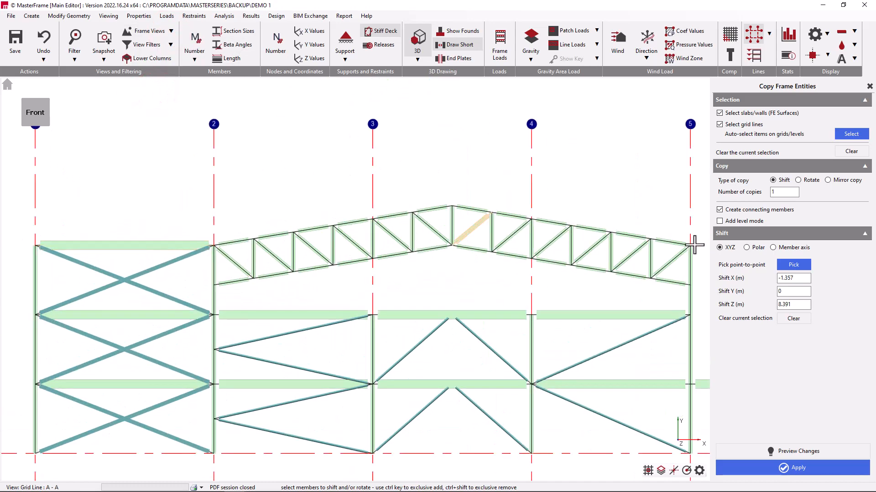
pyautogui.moveTo(680, 196); pyautogui.dragTo(223, 298)
pyautogui.click(8, 85)
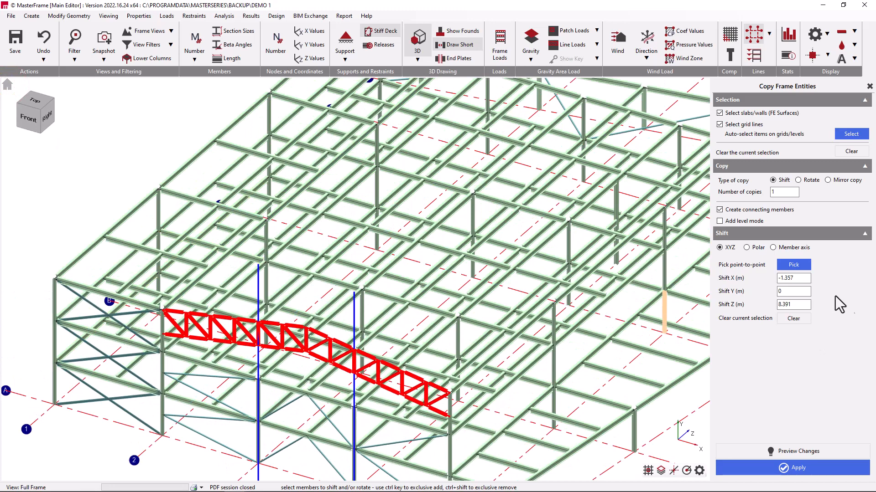
# - Copy the selected truss without connecting members, using a point-to-point shift of 15 m along Z
pyautogui.click(792, 265)
pyautogui.scroll(3, 162, 312)
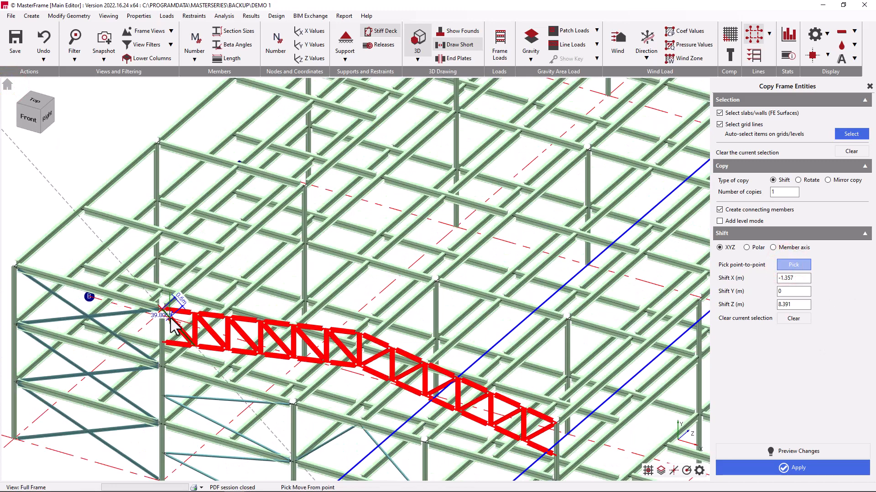
pyautogui.click(162, 311)
pyautogui.click(270, 214)
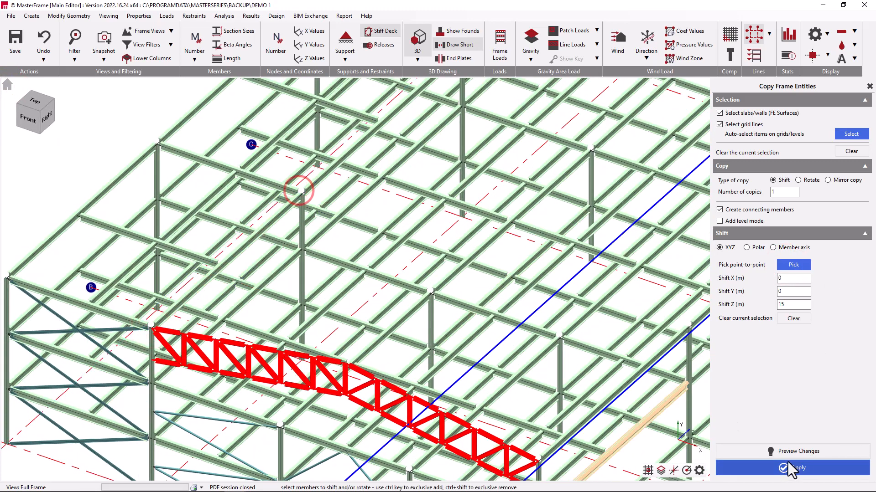
pyautogui.click(767, 210)
pyautogui.click(791, 468)
# - Copy the same truss again with a point-to-point shift of 31 m along Z from its end node
pyautogui.scroll(-5, 150, 326)
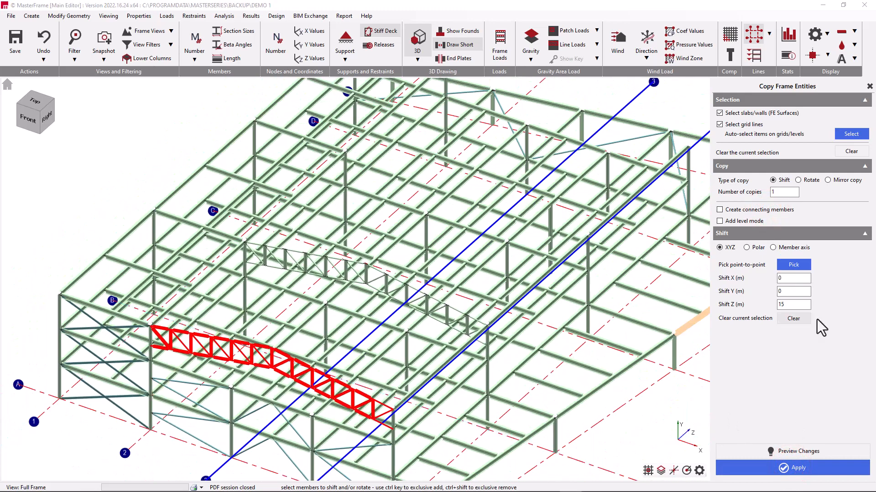
pyautogui.click(805, 265)
pyautogui.click(150, 327)
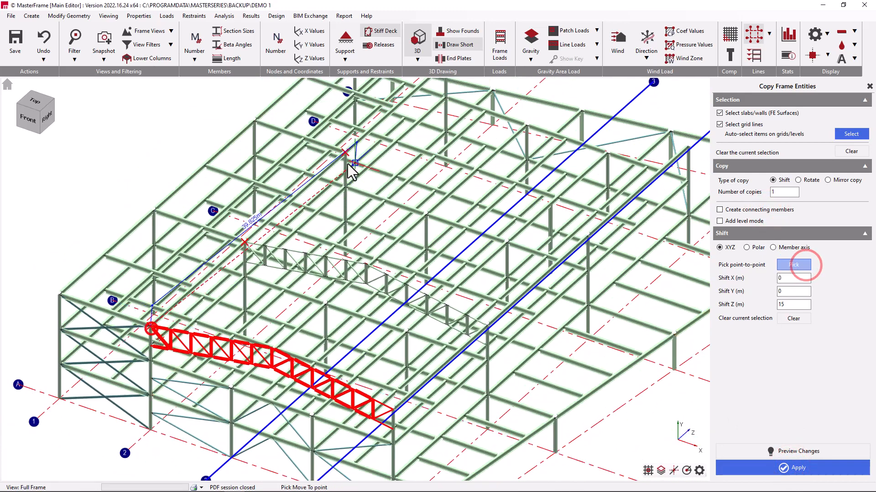
pyautogui.click(345, 152)
pyautogui.click(783, 469)
# - Copy the truss a third time with a point-to-point shift of 47 m along Z and inspect the copies in the full 3D view
pyautogui.click(800, 266)
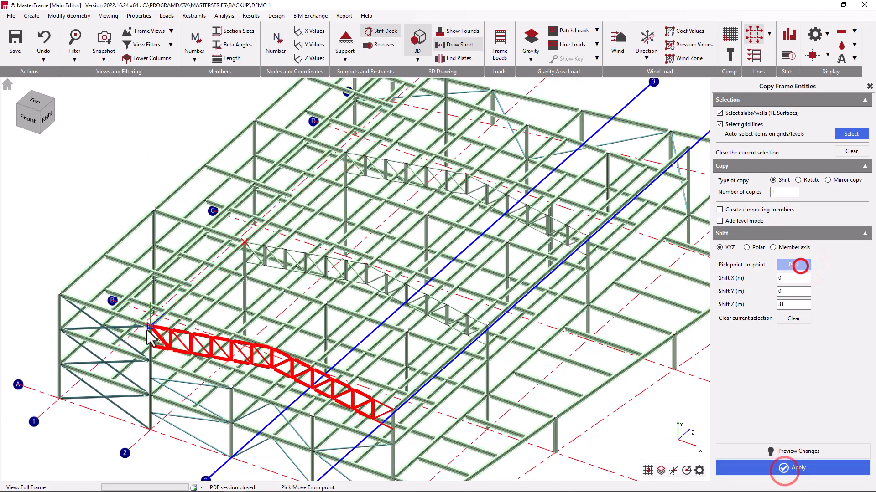
pyautogui.scroll(-1, 293, 328)
pyautogui.click(147, 329)
pyautogui.click(431, 89)
pyautogui.click(756, 469)
pyautogui.moveTo(311, 291)
pyautogui.mouseDown(button='middle')
pyautogui.moveTo(368, 278)
pyautogui.moveTo(305, 293)
pyautogui.mouseUp(button='middle')
pyautogui.scroll(-3, 86, 250)
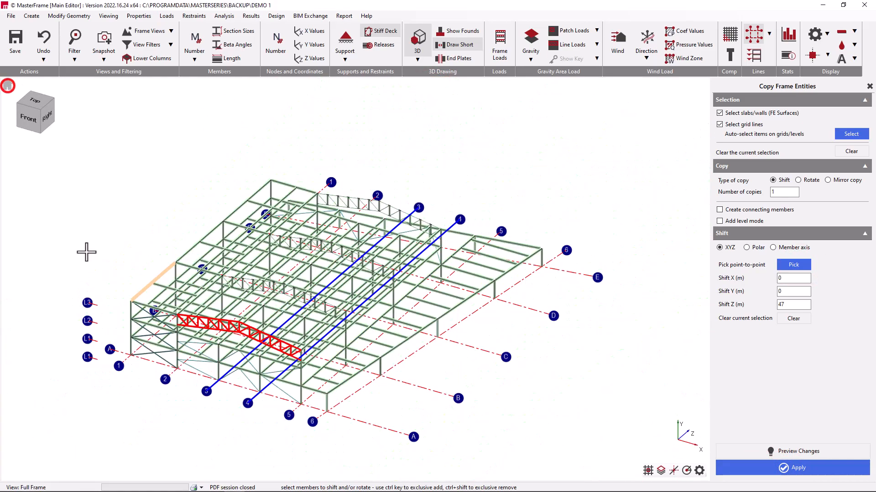
pyautogui.moveTo(87, 250); pyautogui.dragTo(183, 256, button='middle')
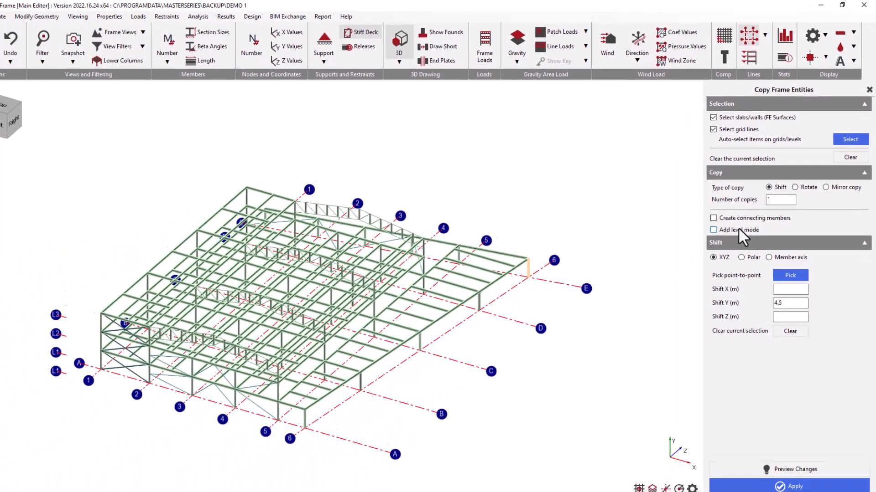
# - Set only Shift Y to 4.5 m and select the top storey between grid lines 1 and 2 in the front view
pyautogui.doubleClick(782, 305)
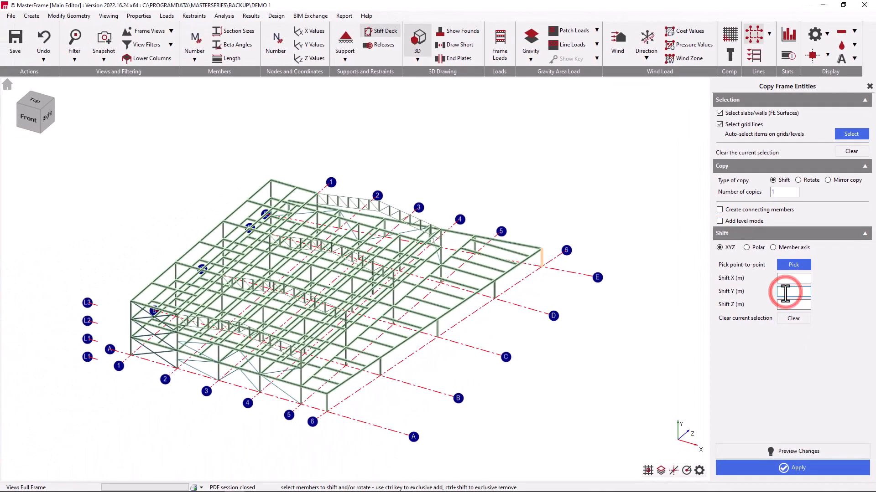
pyautogui.click(30, 117)
pyautogui.scroll(3, 174, 255)
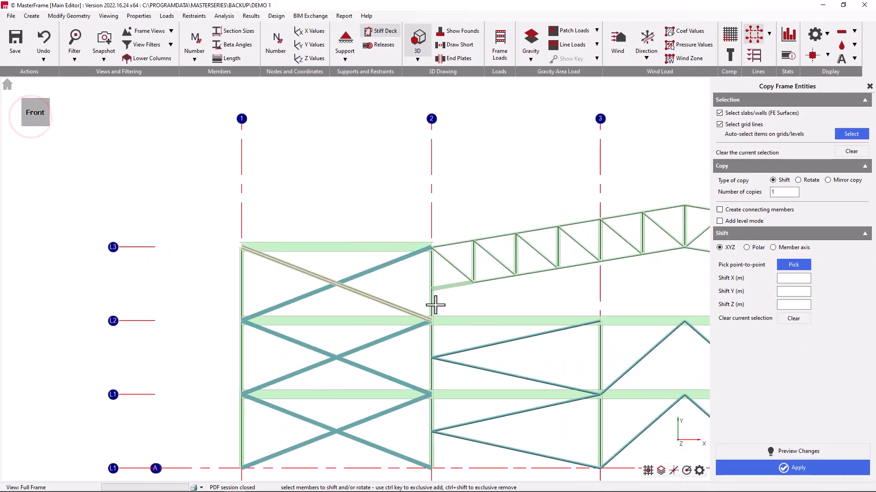
pyautogui.click(788, 292)
pyautogui.write('4.5')
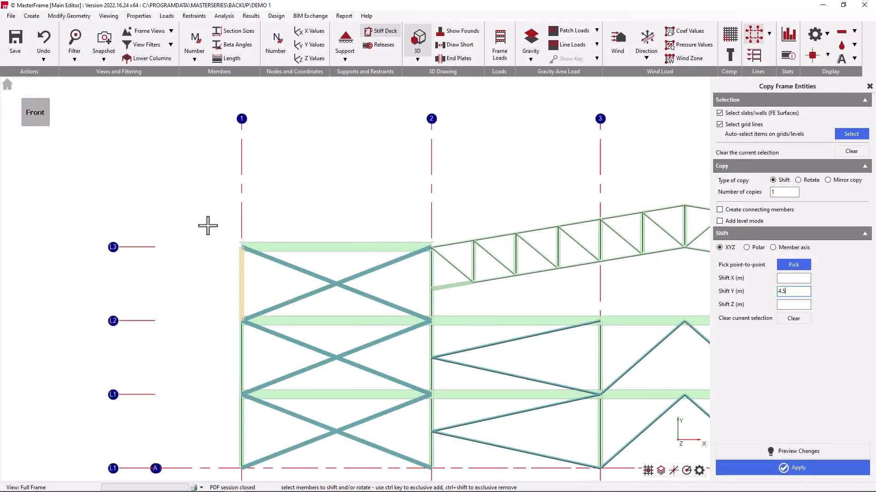
pyautogui.moveTo(212, 222); pyautogui.dragTo(434, 309)
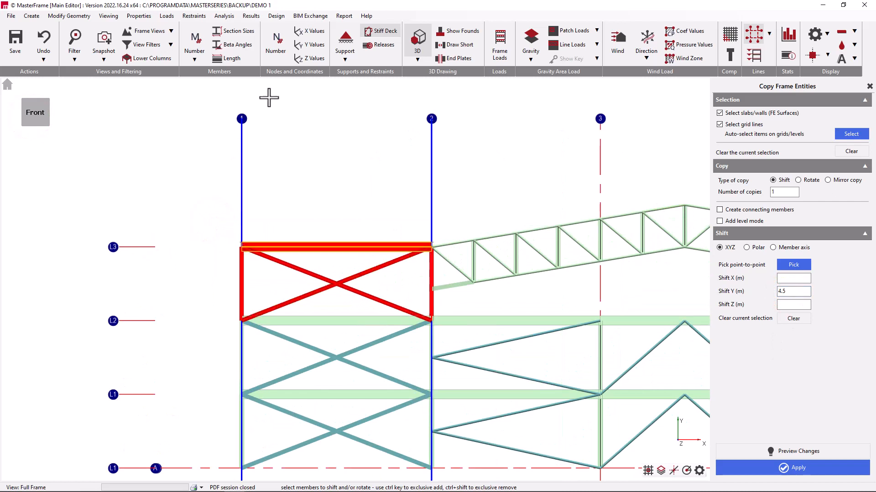
# - Check the member length display and preview the upward copy of the top storey without Add level mode
pyautogui.click(226, 57)
pyautogui.click(227, 57)
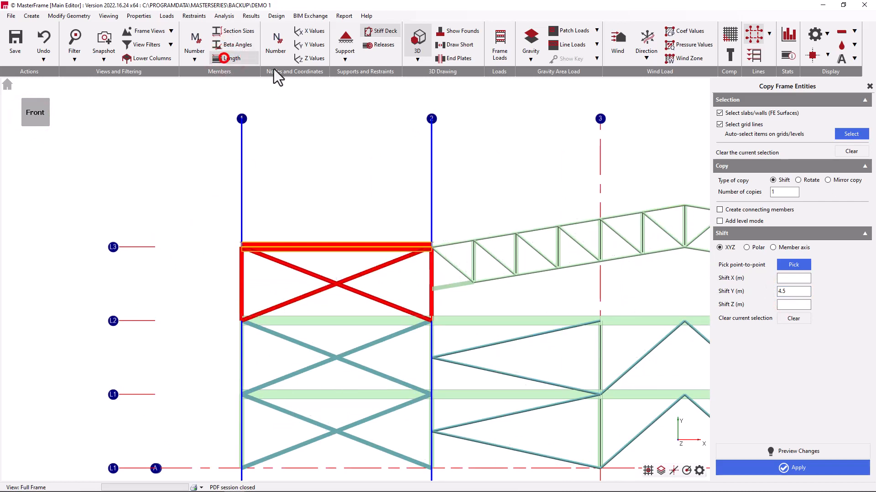
pyautogui.click(798, 455)
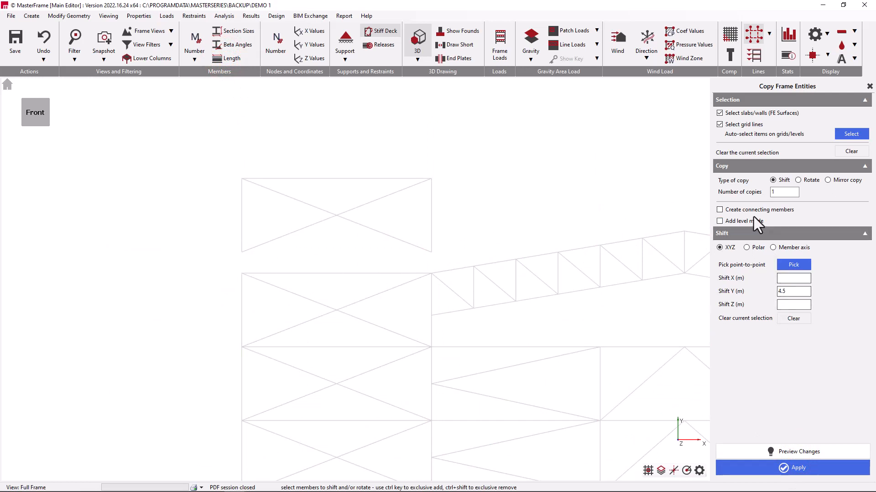
pyautogui.click(796, 449)
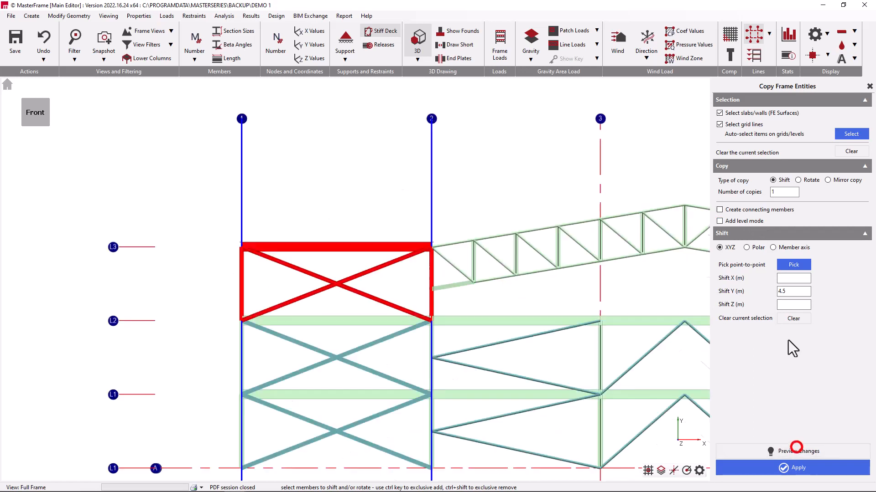
# - Turn on Add level mode, deselect grid line 2, and preview the inserted storey with the supports shown briefly
pyautogui.click(743, 221)
pyautogui.click(430, 273)
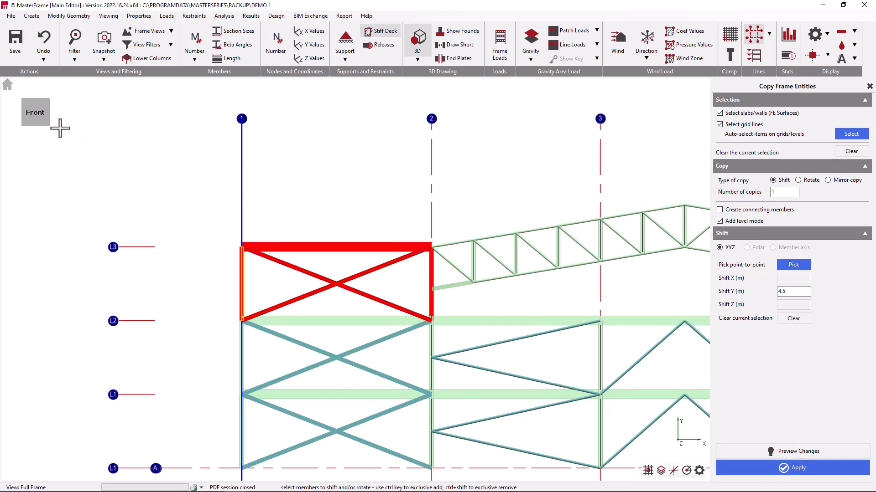
pyautogui.click(797, 451)
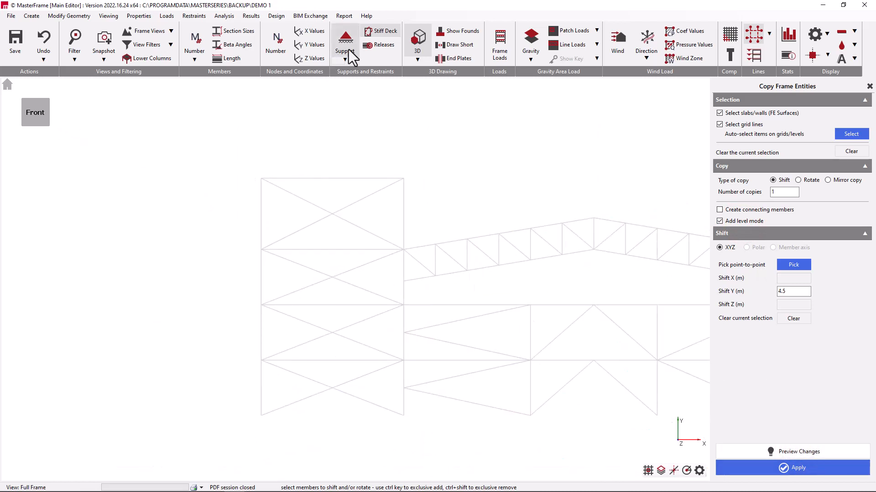
pyautogui.click(349, 50)
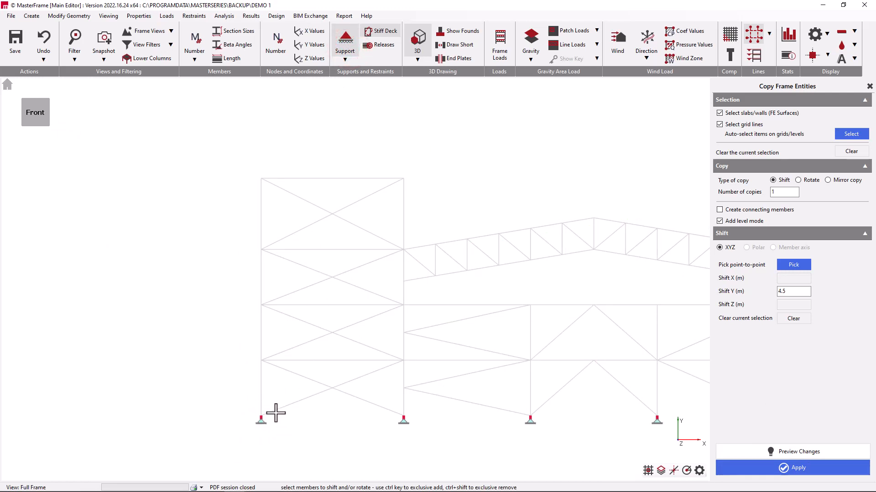
pyautogui.click(345, 40)
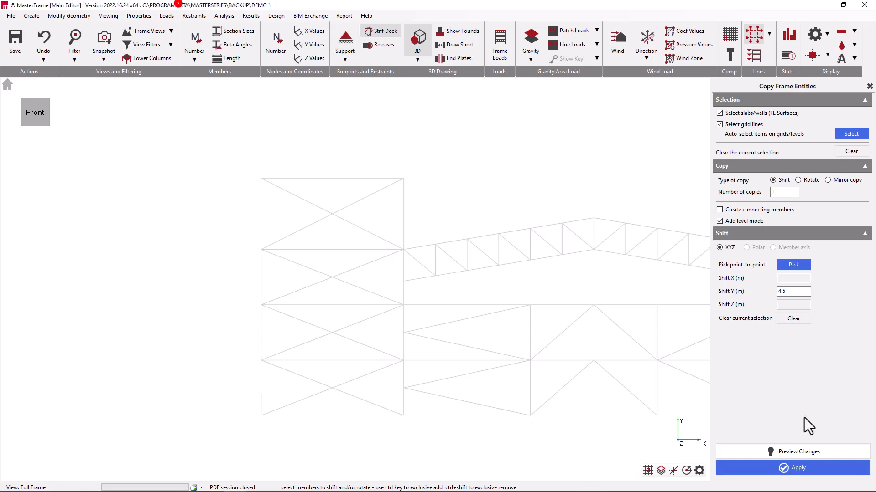
# - Apply the added-level copy, inspect it in the 3D view, and undo it
pyautogui.click(801, 472)
pyautogui.click(7, 85)
pyautogui.click(50, 39)
pyautogui.click(6, 85)
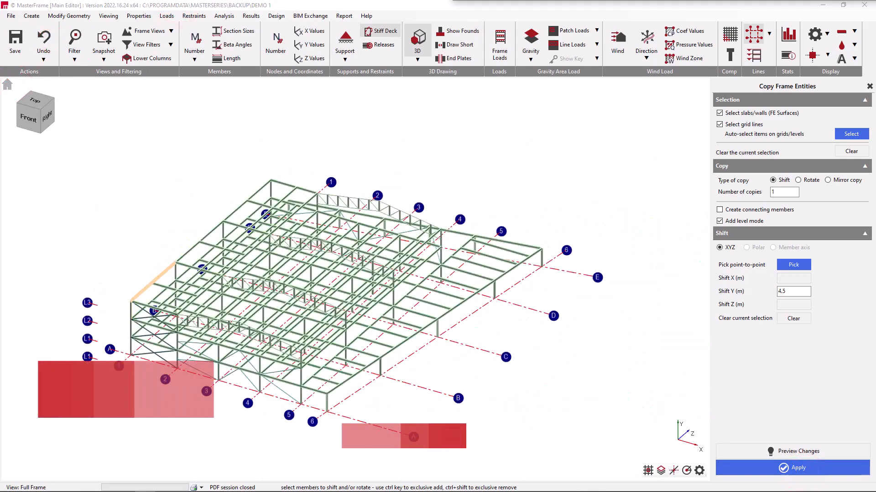
# - Change the copy type to Rotate with the horizontal XZ plane as the plane of rotation
pyautogui.click(798, 180)
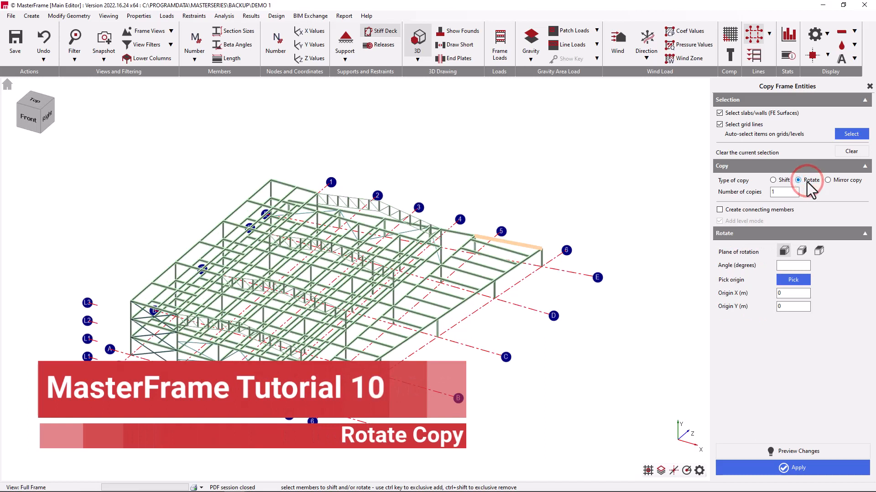
pyautogui.click(821, 255)
pyautogui.click(793, 266)
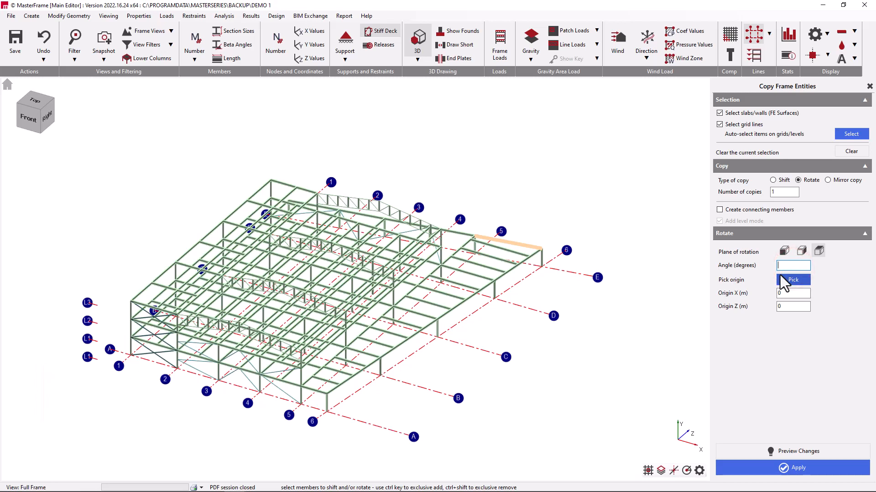
pyautogui.click(784, 280)
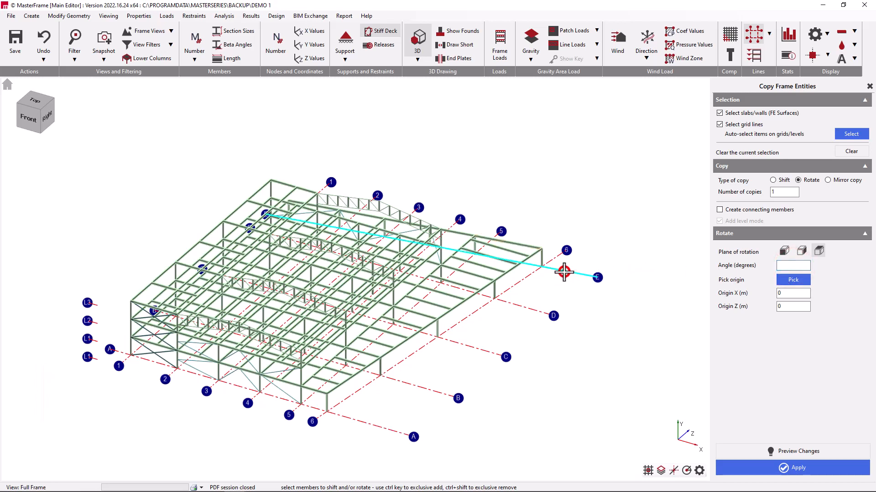
# - Select grid line E with all items lying on it and set the rotation angle to 20 degrees
pyautogui.click(564, 272)
pyautogui.click(851, 134)
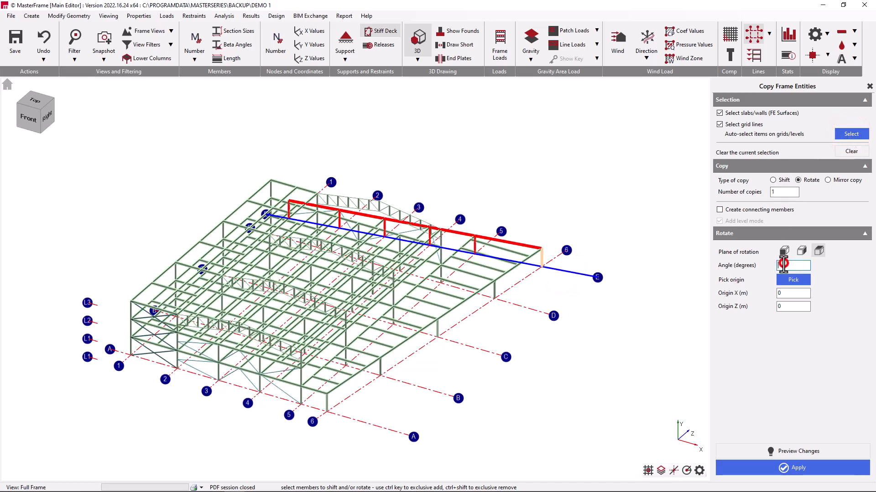
pyautogui.write('20')
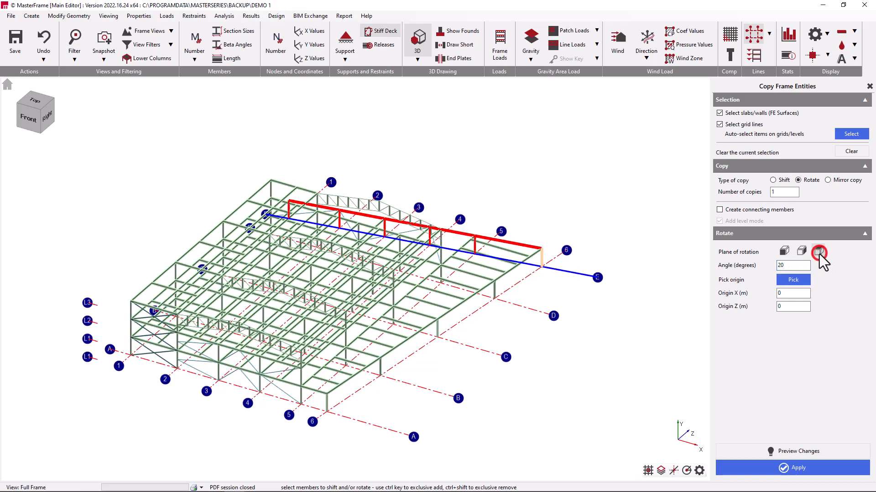
# - Pick the intersection of grid lines 1 and E in the plan view as the rotation origin
pyautogui.click(35, 101)
pyautogui.scroll(2, 198, 170)
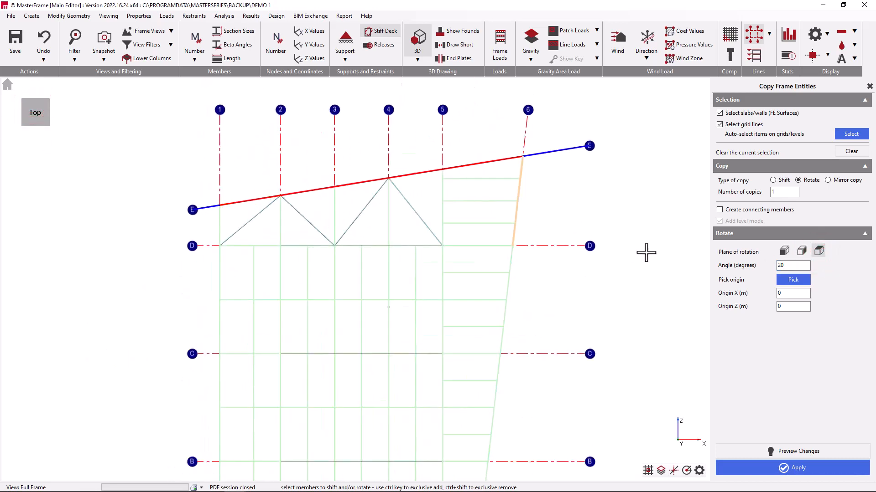
pyautogui.click(795, 281)
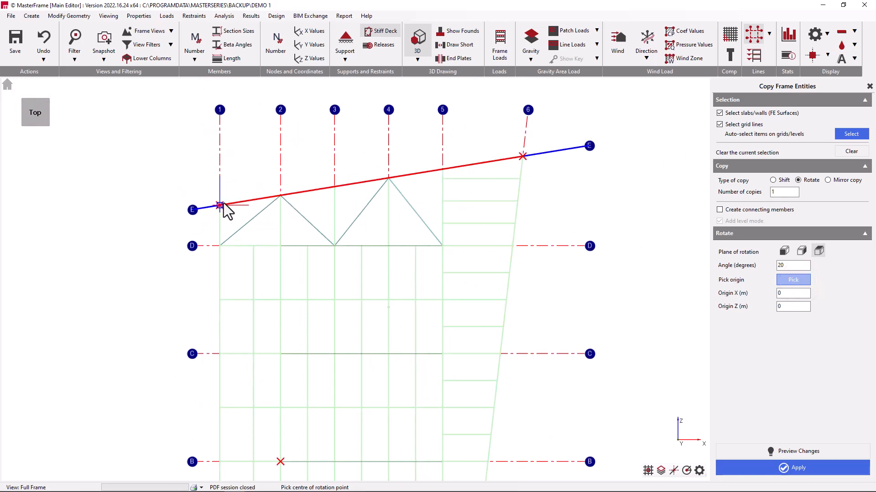
pyautogui.click(523, 156)
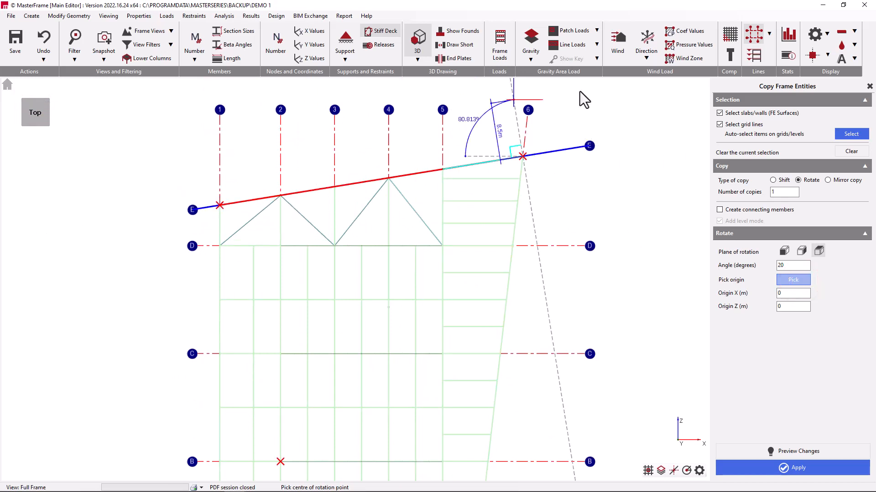
pyautogui.click(742, 126)
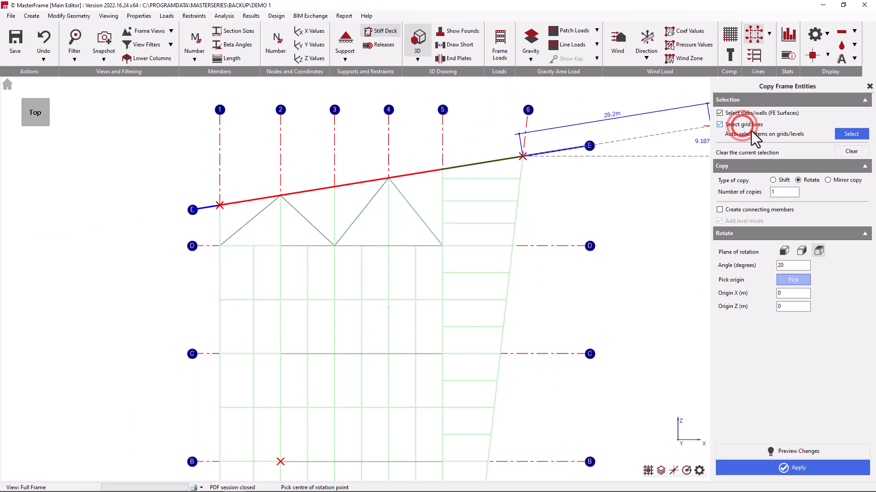
pyautogui.click(851, 134)
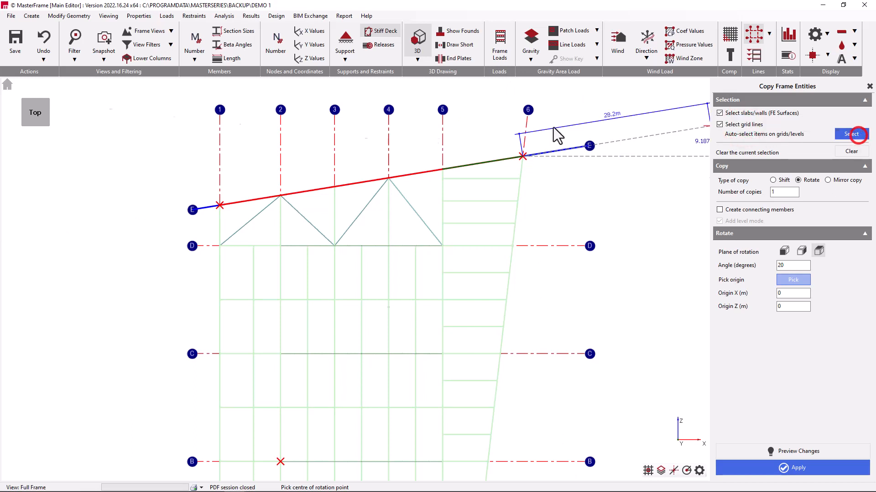
pyautogui.click(222, 206)
# - Preview and apply the 20-degree rotated copy of grid line E, and undo it
pyautogui.click(809, 449)
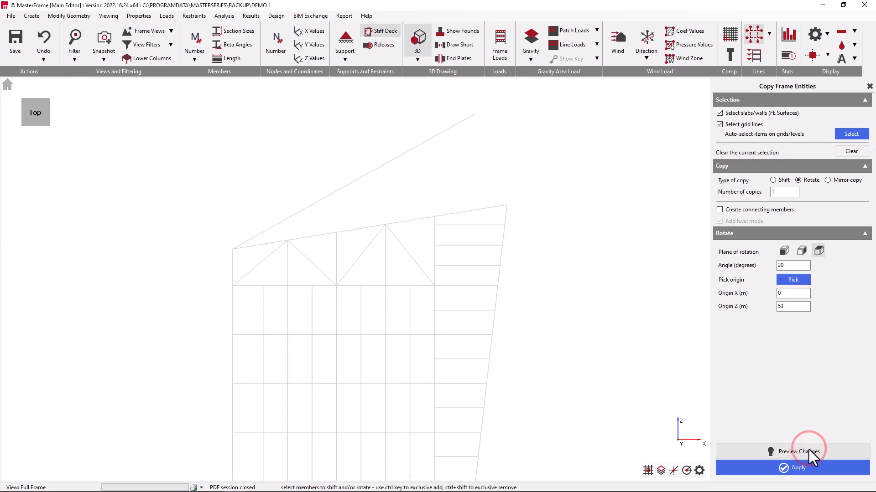
pyautogui.click(799, 469)
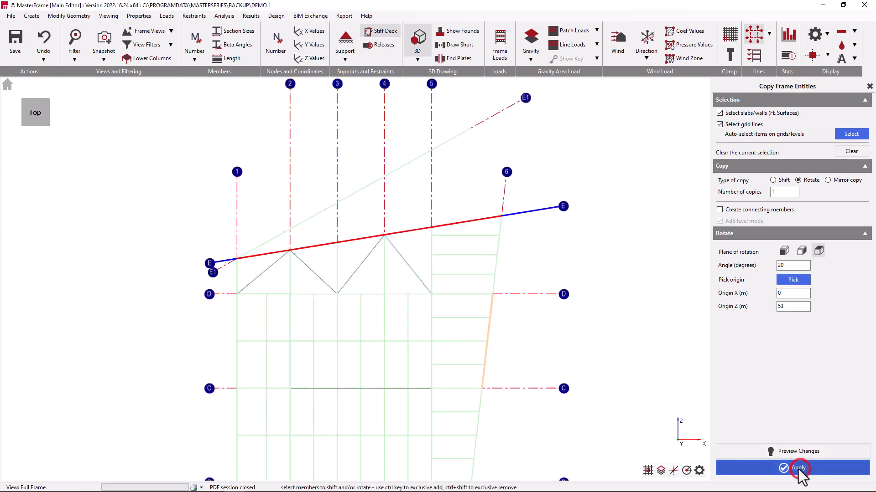
pyautogui.click(7, 86)
pyautogui.click(41, 39)
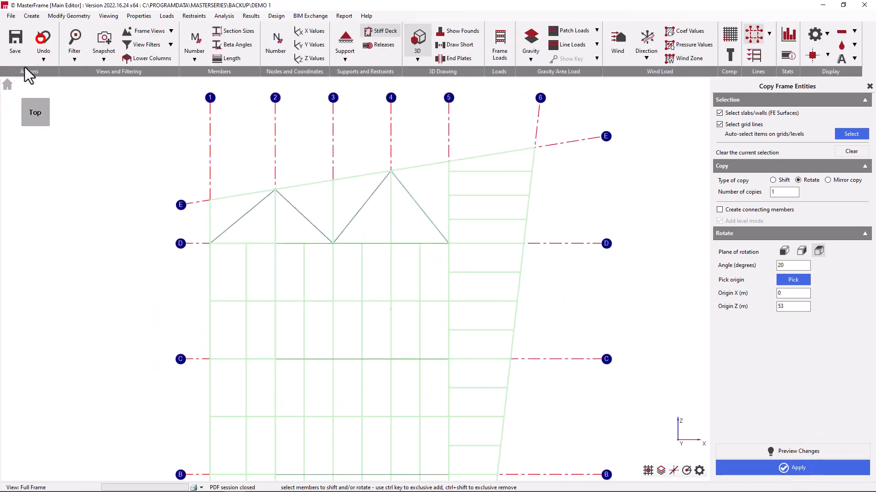
# - Set up a mirror copy of the whole frame without its grid lines, mirrored perpendicular to the horizontal XZ plane
pyautogui.click(827, 180)
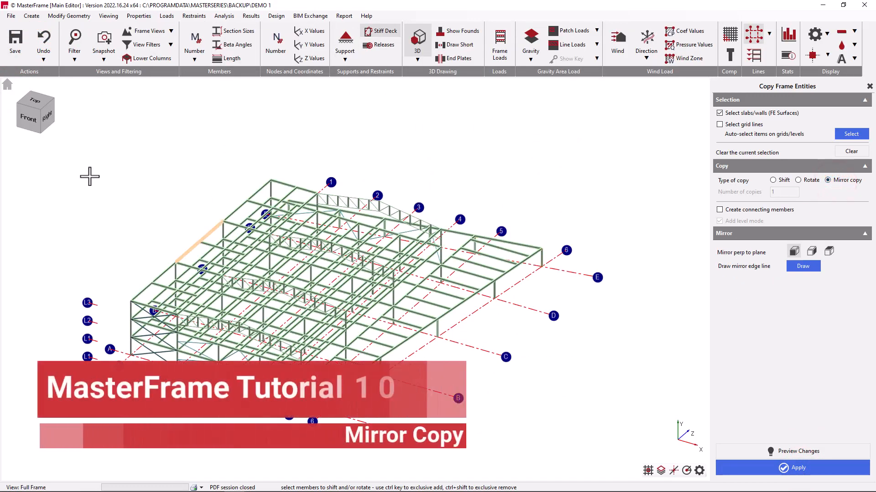
pyautogui.moveTo(80, 153); pyautogui.dragTo(560, 431)
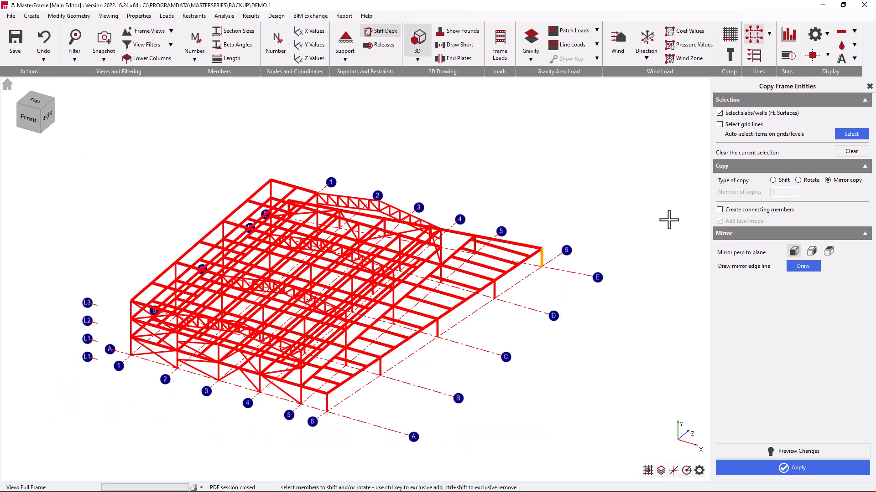
pyautogui.click(33, 99)
pyautogui.click(829, 252)
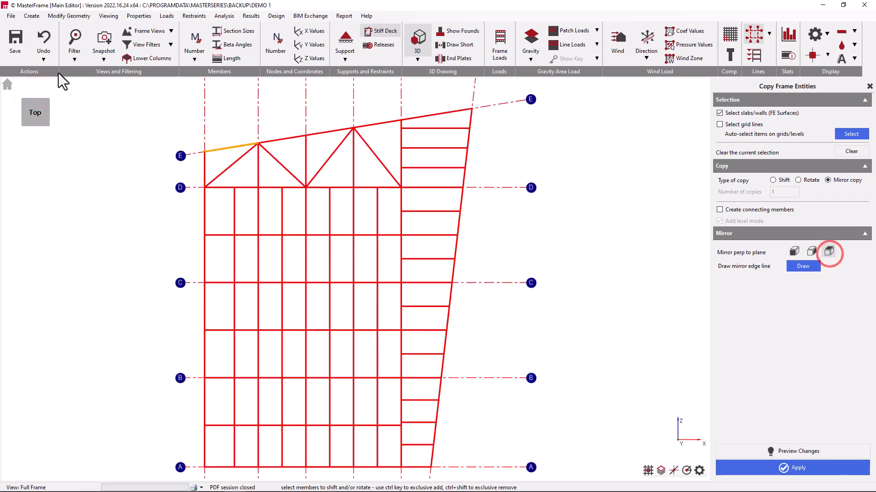
# - Draw the mirror edge line from the corner at grid lines 6 and E to grid line A's extension, about 39.3 m beyond grid line 6
pyautogui.click(802, 266)
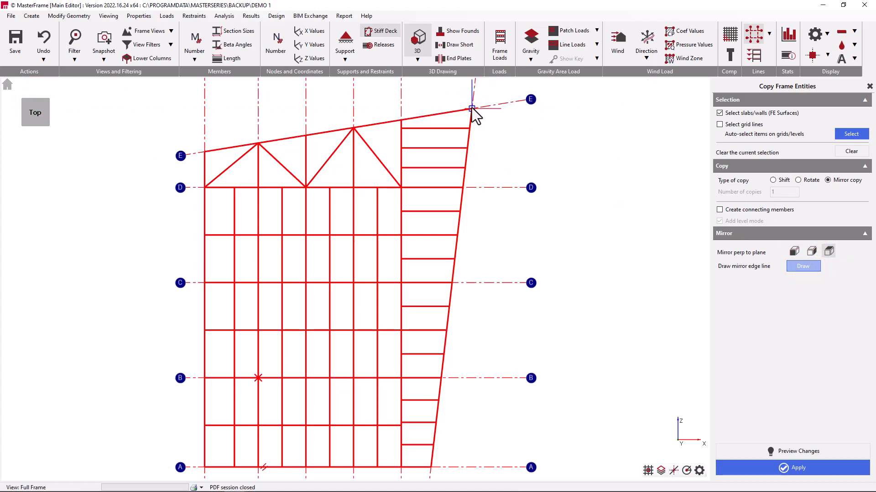
pyautogui.click(471, 107)
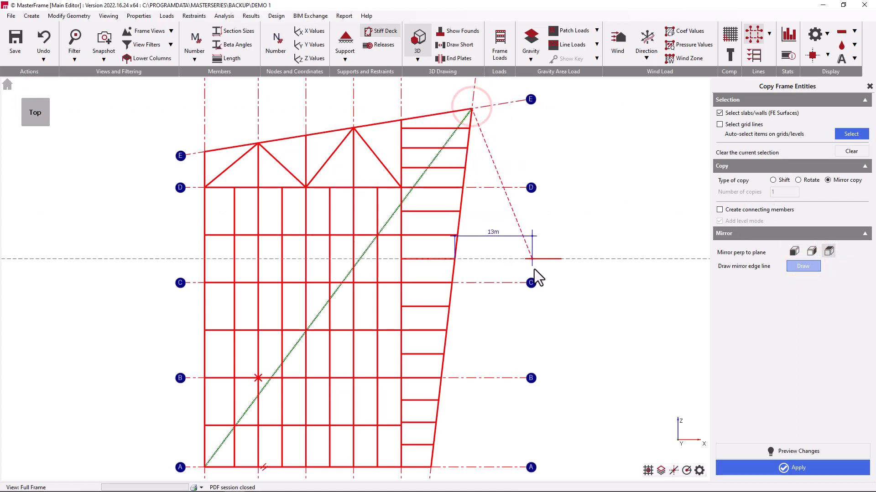
pyautogui.scroll(-1, 478, 392)
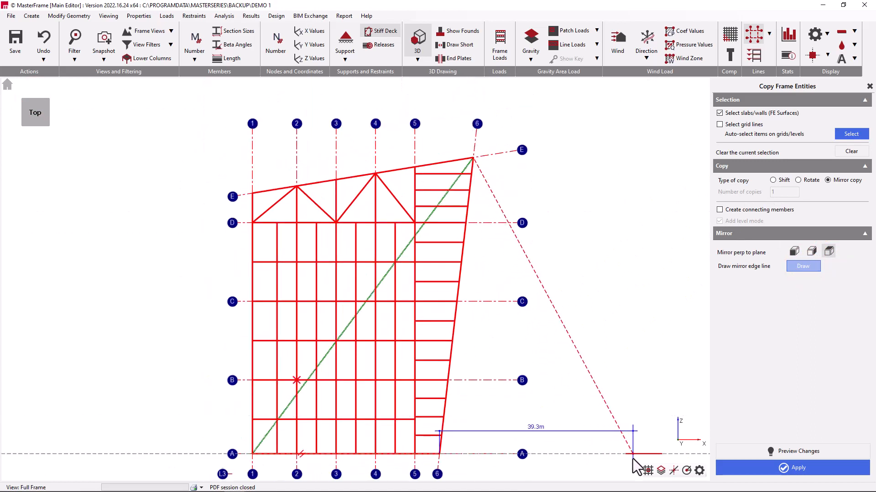
pyautogui.click(632, 457)
# - Preview and apply the mirrored copy of the frame, and show it in the 3D view
pyautogui.click(751, 452)
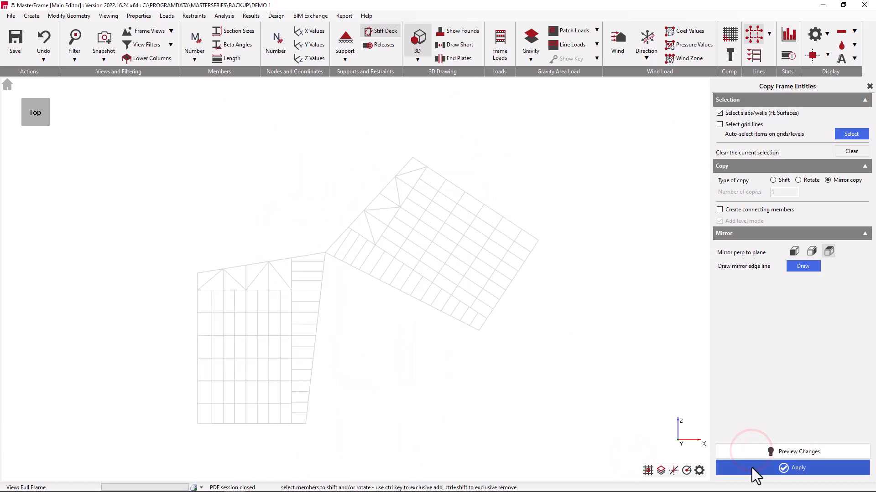
pyautogui.click(752, 467)
pyautogui.click(7, 84)
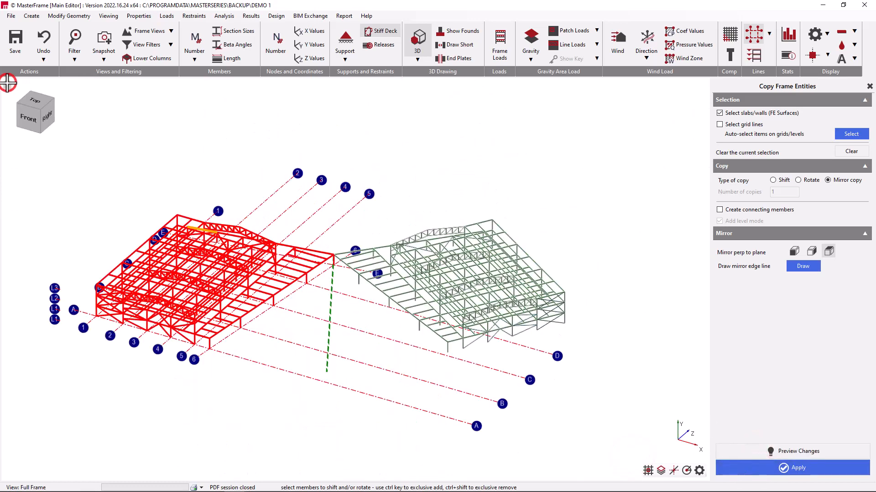